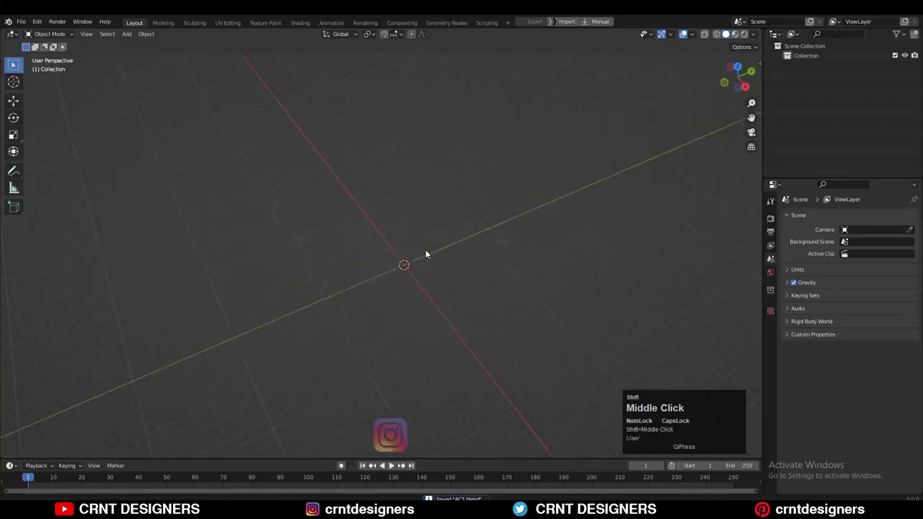
Step: Add a cube mesh at the world origin and view it from above
key("shift+a")
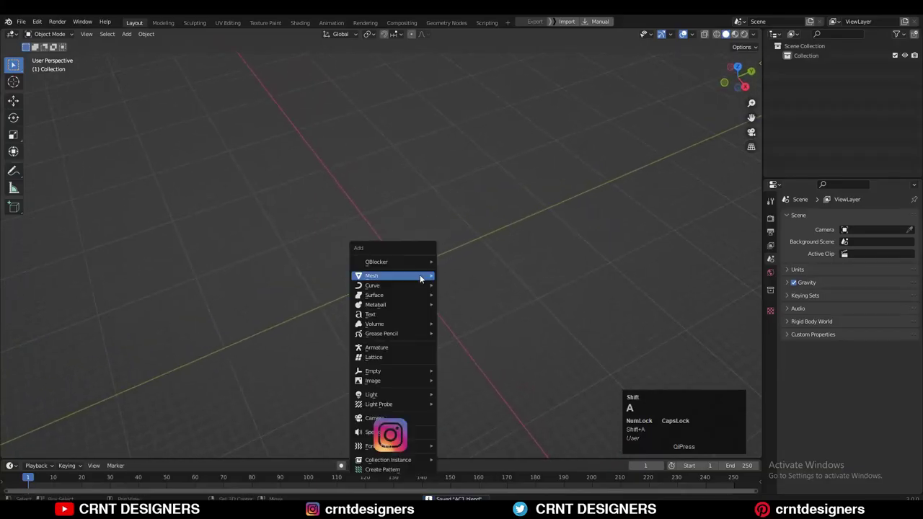
mouse_move(422, 276)
left_click(462, 49)
middle_click_drag(515, 177, 501, 133, "shift")
left_click(737, 67)
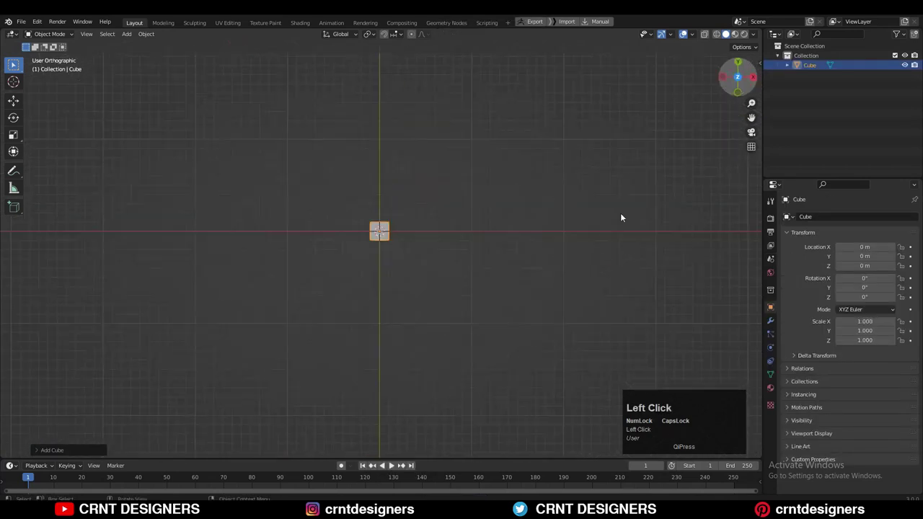
Step: Scale the cube by 1.5 along the X axis
scroll(461, 303, "up", 10)
middle_click_drag(442, 299, 437, 340, "shift")
middle_click_drag(438, 172, 455, 303, "shift")
key("s")
key("x")
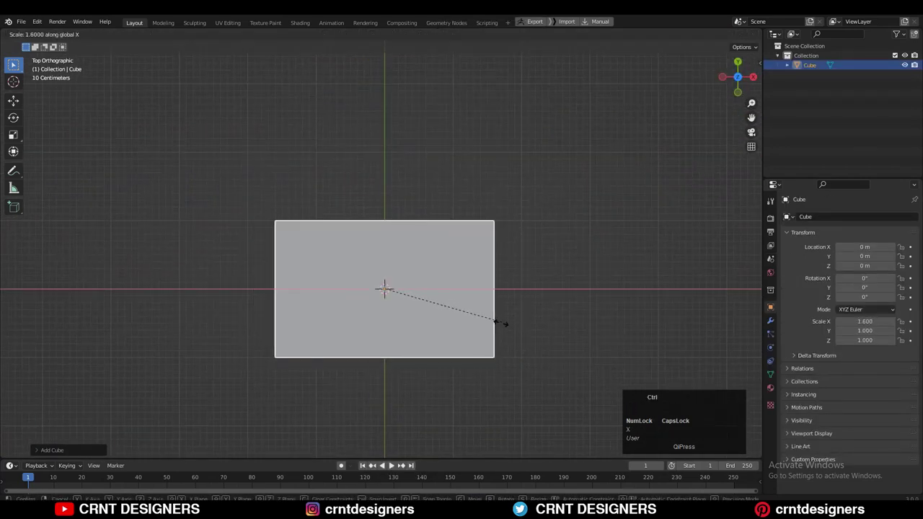
left_click(496, 322, "ctrl")
Step: Flatten the block by scaling it to 0.3 along the Z axis in front view
key("KP_1")
key("s")
key("z")
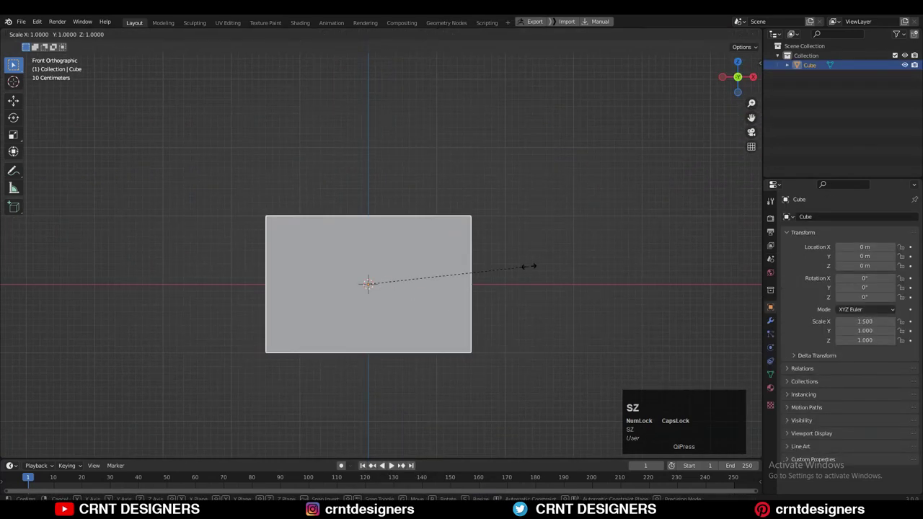
key("ctrl")
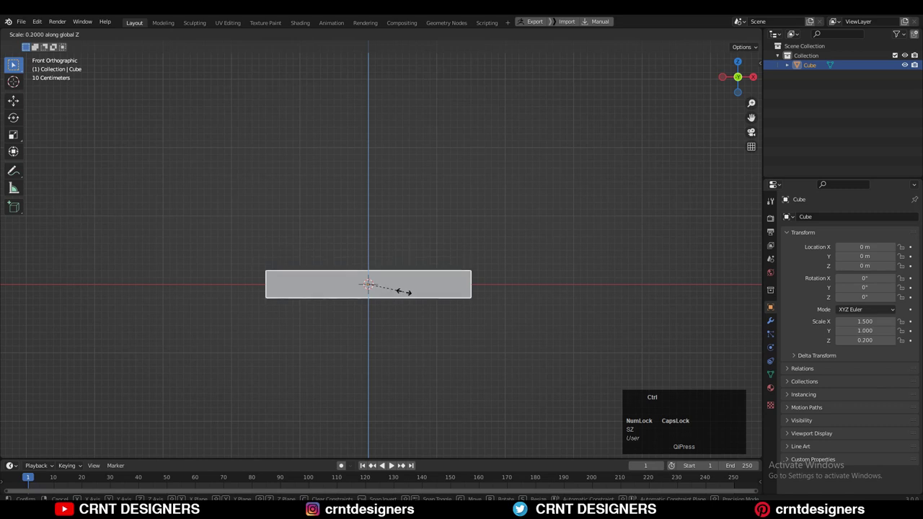
left_click(394, 296)
Step: Move the block up 0.3 m along Z so its base rests on the ground plane, and deselect it
key("g")
key("z")
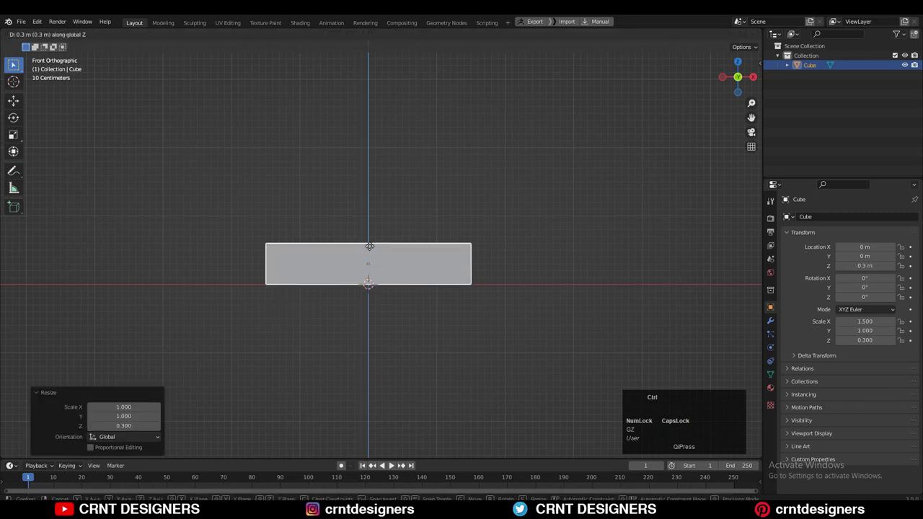
left_click(592, 147)
left_click(738, 62)
left_click(577, 181)
Step: Bevel the block's four vertical corner edges about 0.32 m wide with four segments
middle_click_drag(445, 265, 445, 276, "shift")
scroll(445, 276, "up", 2)
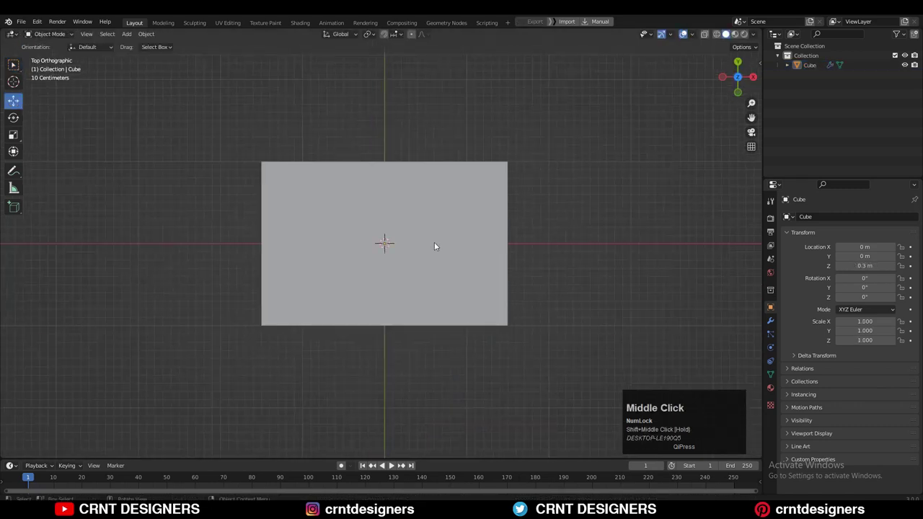
left_click(435, 246)
key("Tab")
middle_click_drag(605, 301, 564, 205)
scroll(533, 275, "up", 1)
left_click(493, 339)
left_click(491, 342)
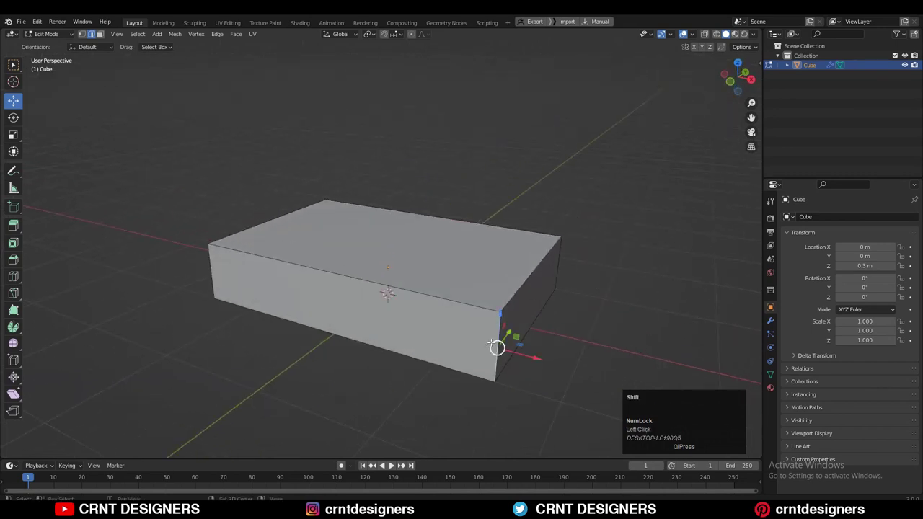
left_click(738, 62)
key("ctrl+b")
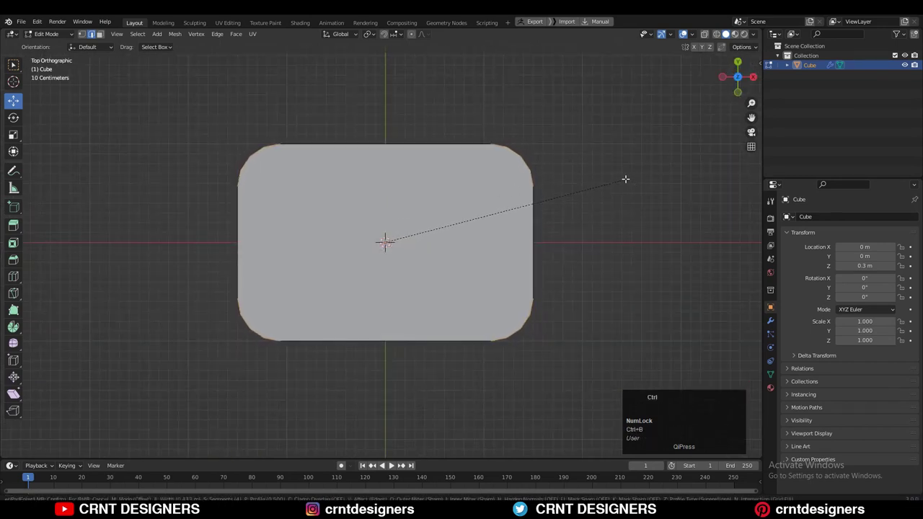
left_click(615, 177)
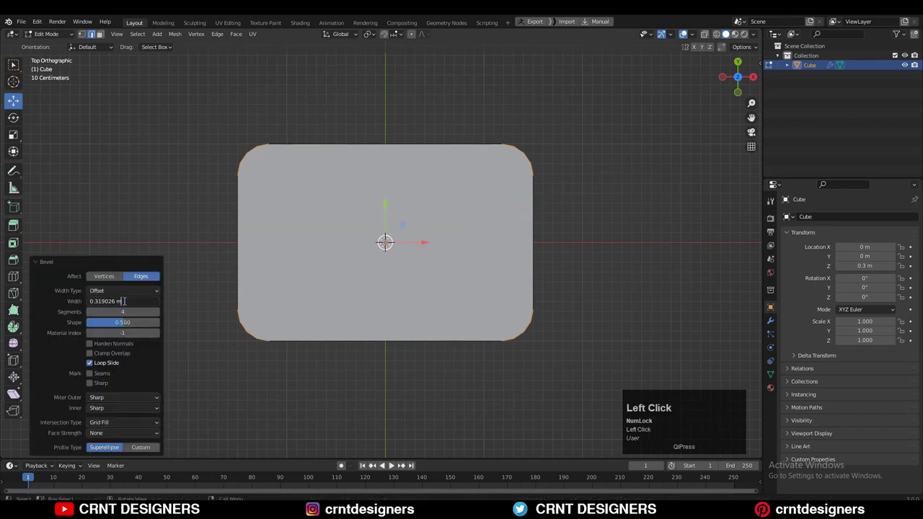
Step: Refine the width value of the corner bevel
type("5")
left_click(70, 312)
key("Tab")
key("Tab")
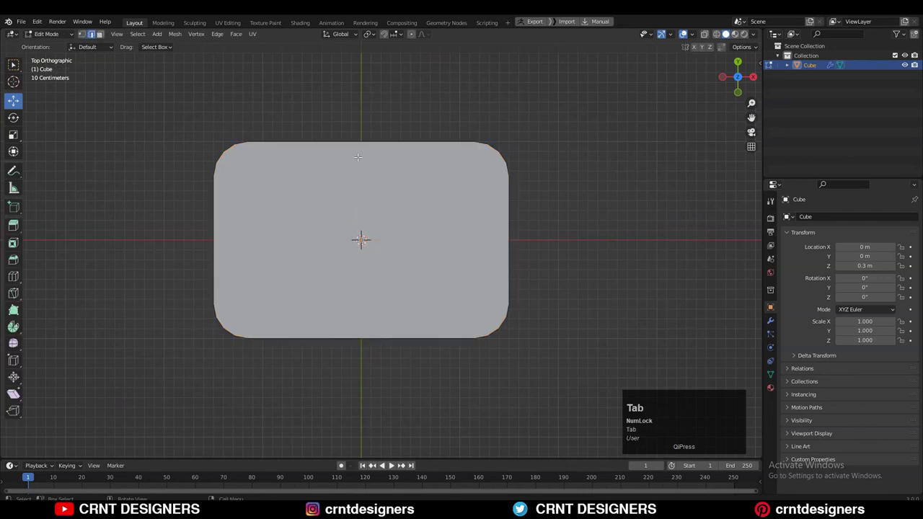
Step: Inset the block's top and bottom faces by about 0.1 m to form a rim
middle_click_drag(567, 264, 482, 269)
key("3")
left_click_drag(295, 226, 375, 311)
left_click(705, 34)
mouse_move(515, 355)
middle_mouse_down()
mouse_move(511, 282)
mouse_move(522, 365)
middle_mouse_up()
left_click(737, 78)
middle_click_drag(589, 192, 572, 188, "shift")
key("i")
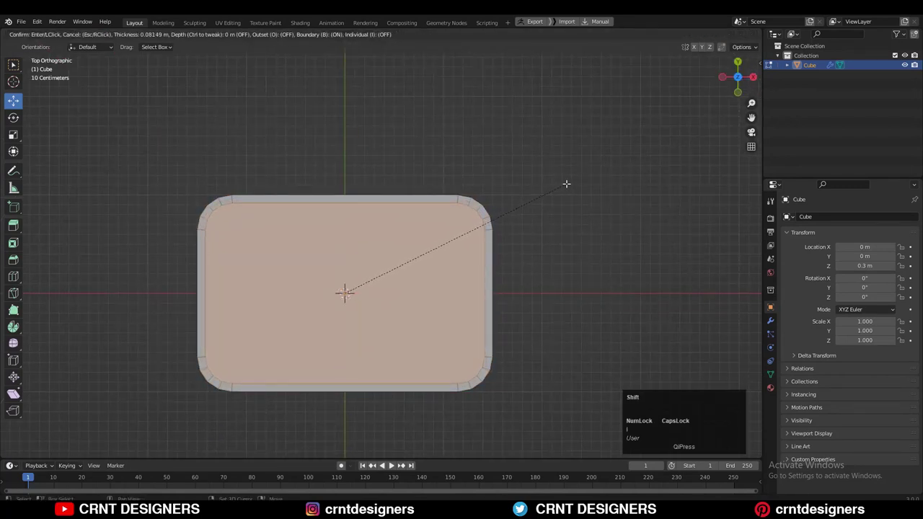
left_click(563, 185)
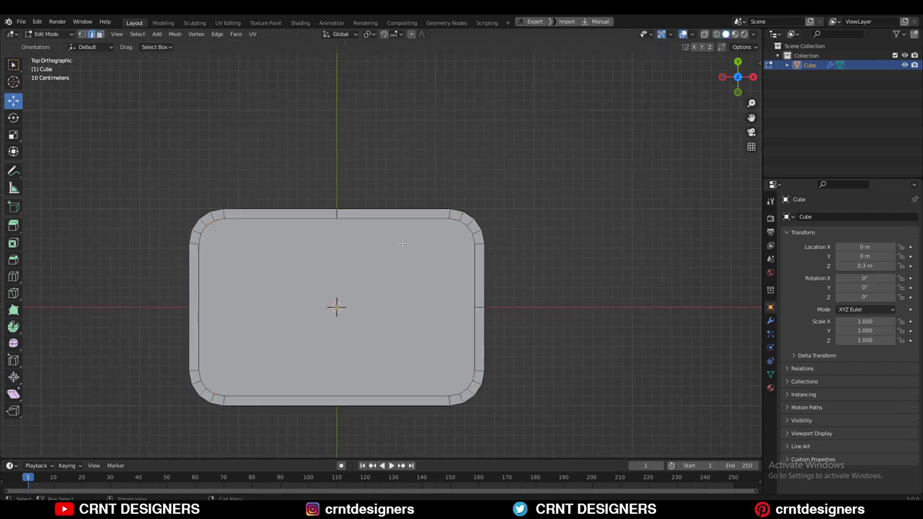
Step: Bevel the middle edge loops across the +Y and +X sides of the rim with a width of 0.4 m and four segments
key("alt")
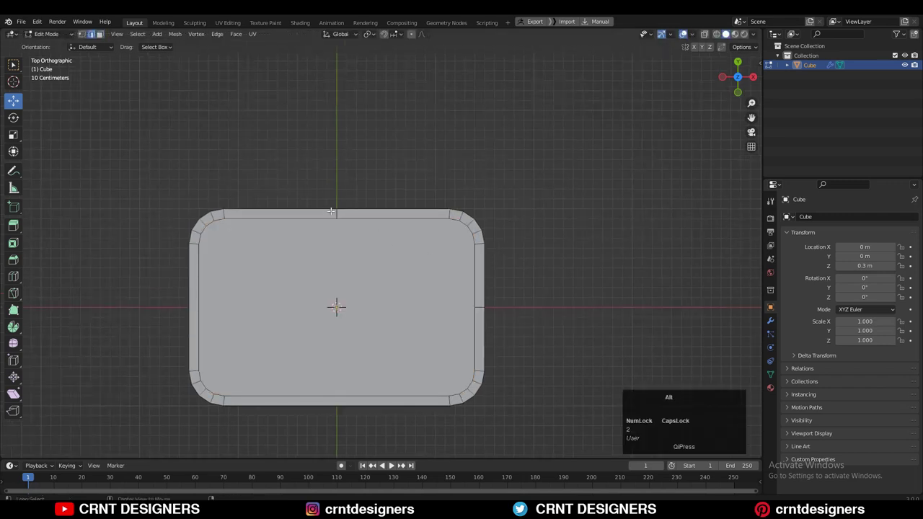
key("ctrl+b")
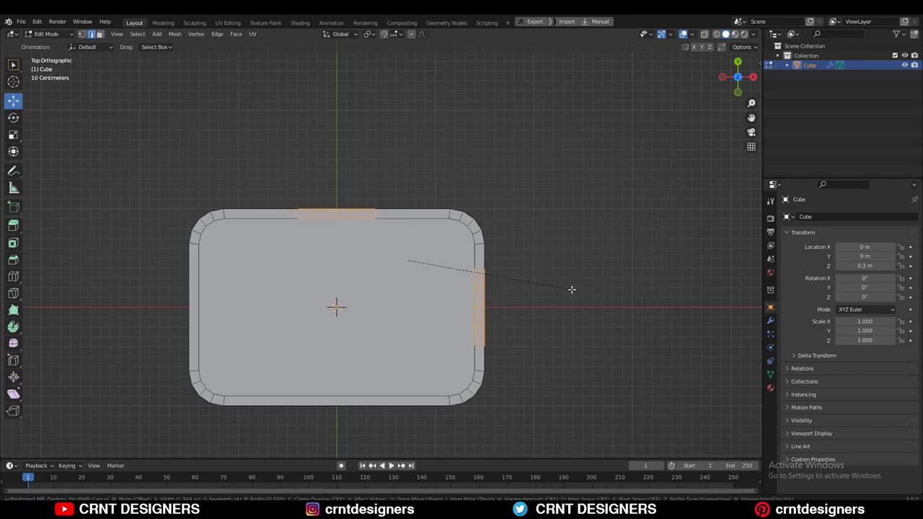
left_click(576, 292)
scroll(447, 264, "up", 6)
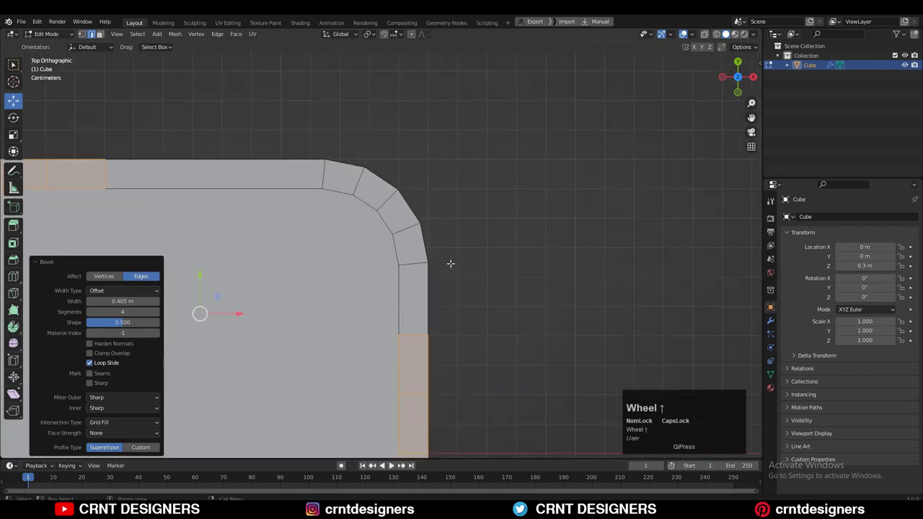
left_click(123, 301, "shift")
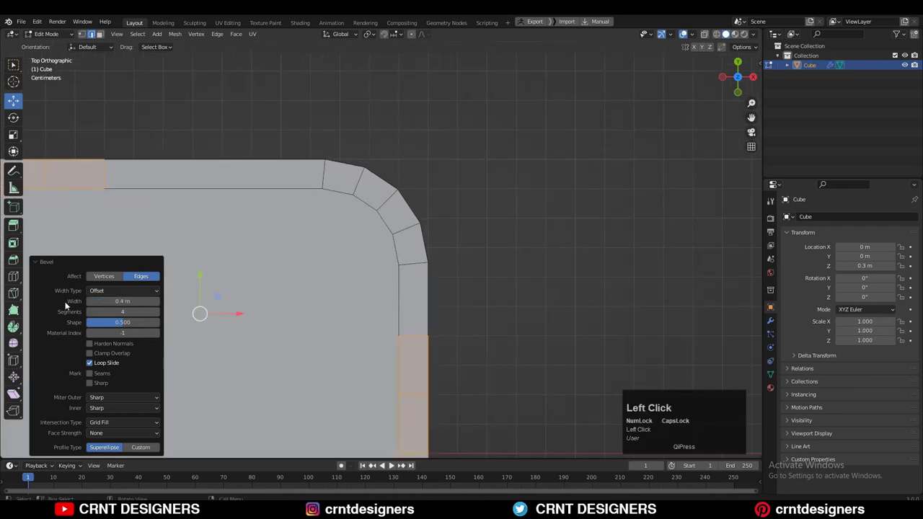
Step: Add one loop cut across the +Y rim between the bevelled middle section and the rounded +X corner
key("ctrl+r")
left_click(238, 167)
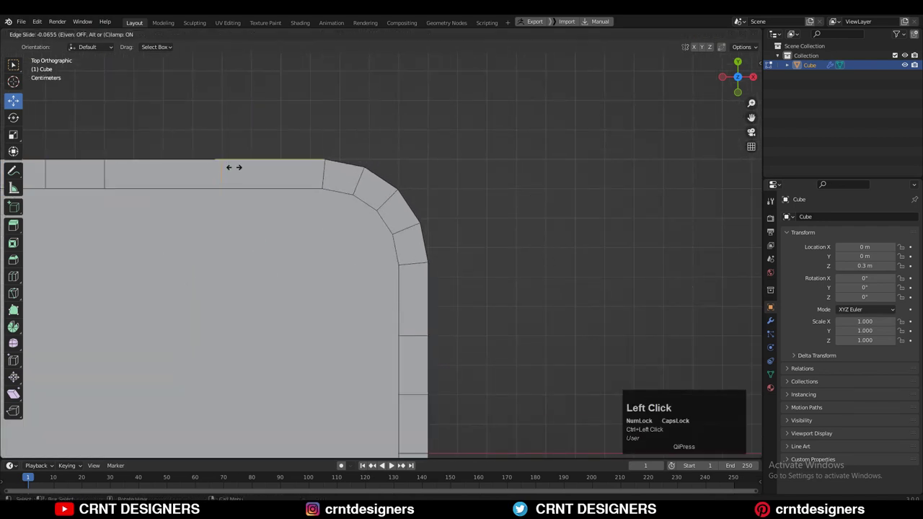
left_click(234, 167)
scroll(426, 373, "down", 2)
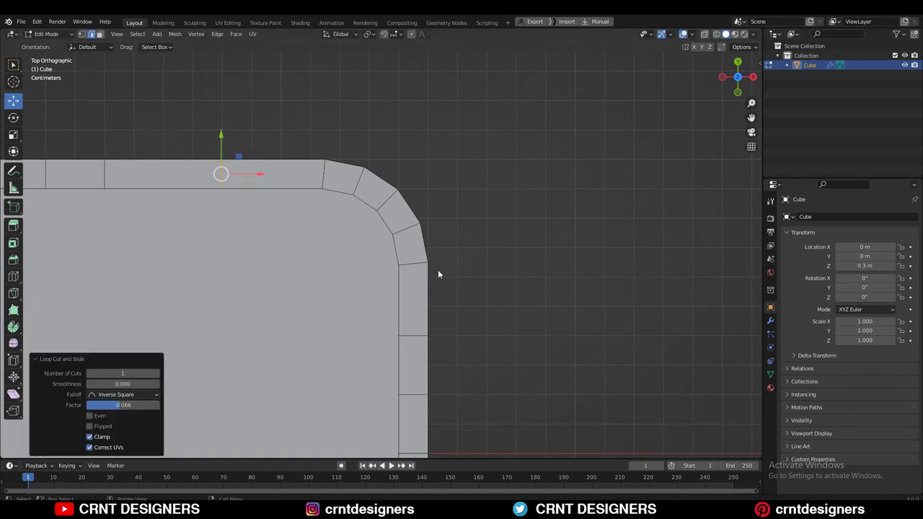
Step: Straighten the new loop cut by scaling it to 0 along X, and move it along X closer to the rounded corner
key("s")
key("x")
key("0")
left_click(433, 165)
key("g")
key("x")
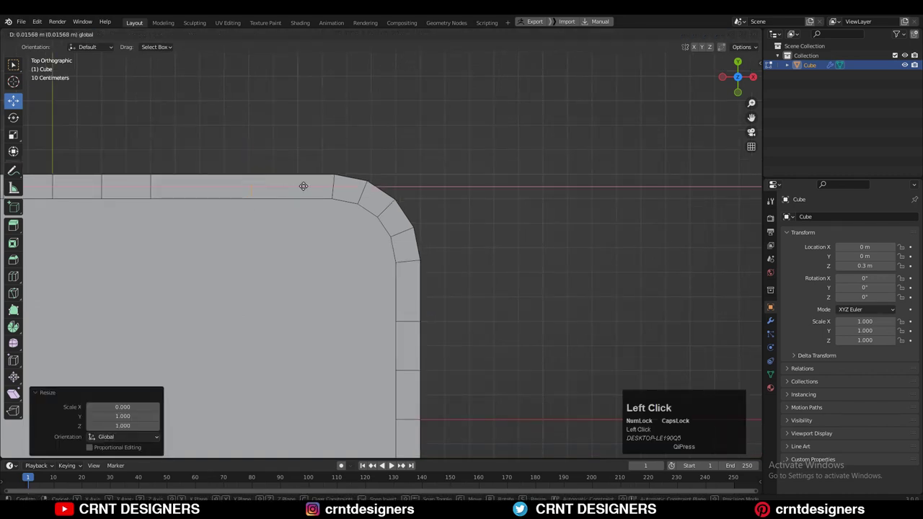
left_click(271, 186)
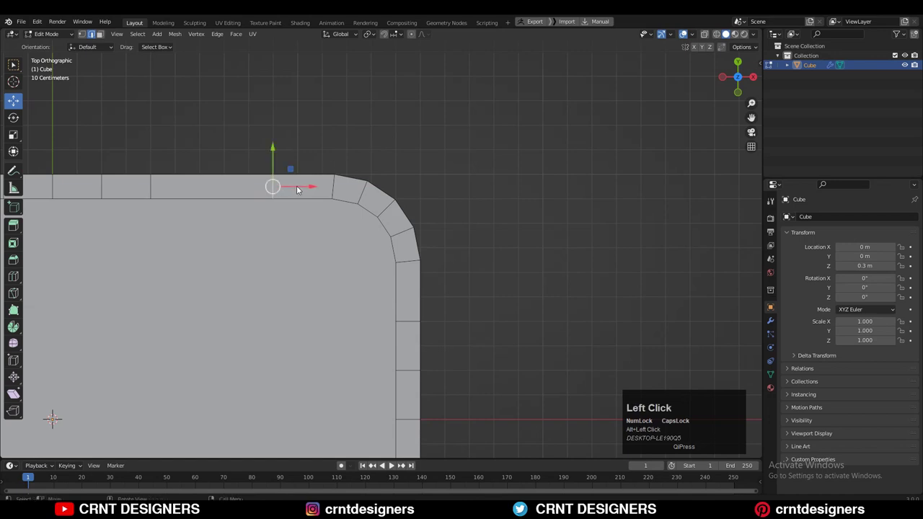
left_click_drag(297, 189, 302, 186)
Step: Delete the rim faces through the full height along the middle section of the +Y side, up to the new loop cut
scroll(514, 189, "down", 5)
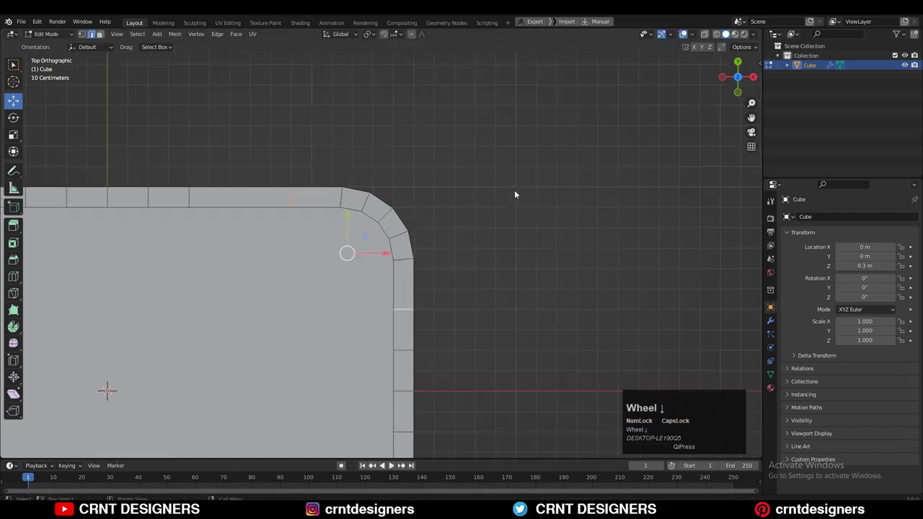
scroll(361, 194, "up", 4)
scroll(332, 195, "down", 3)
left_click(383, 208)
middle_click_drag(383, 208, 405, 362)
left_click(426, 307, "shift")
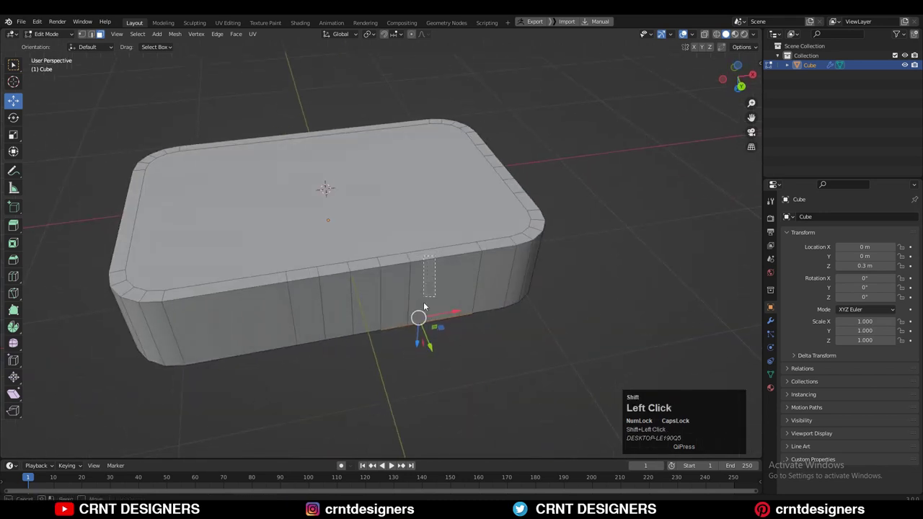
middle_click_drag(425, 305, 440, 171)
left_click(737, 84)
left_click(638, 69)
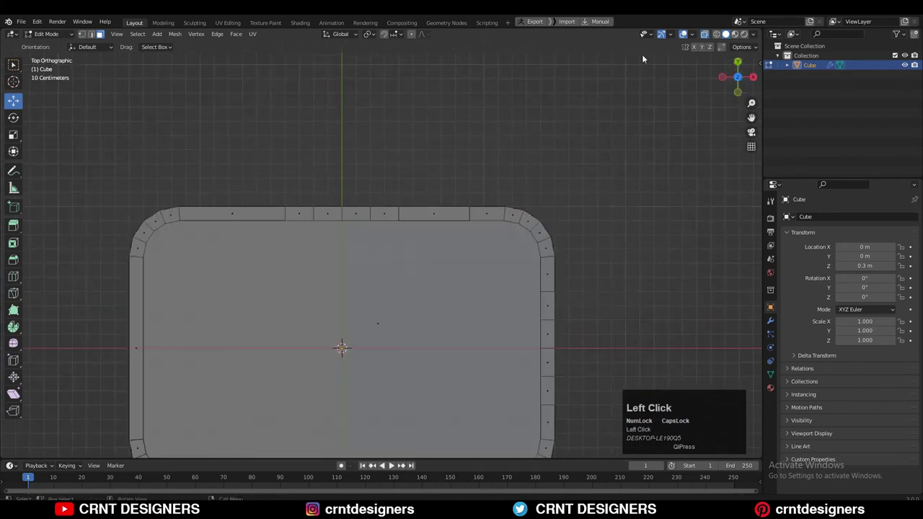
left_click_drag(306, 165, 459, 217)
key("x")
left_click(442, 187)
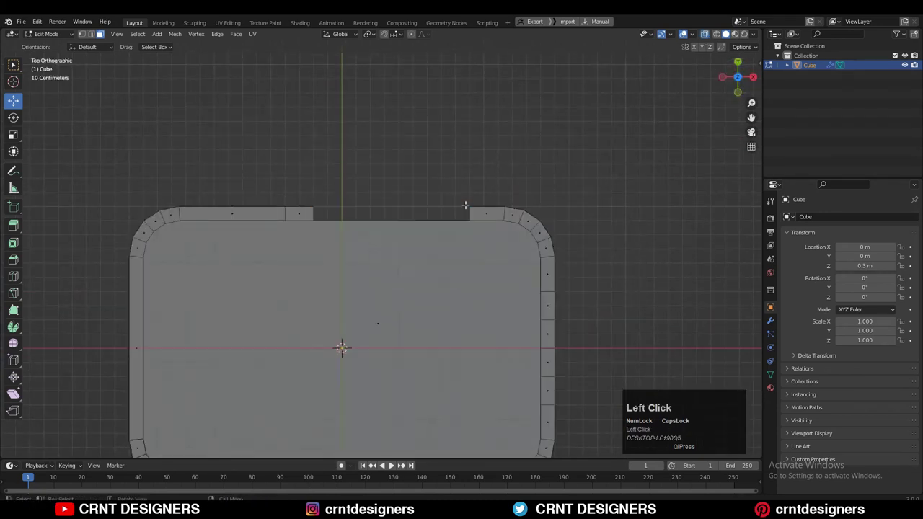
Step: Delete the rim faces through the full height along the middle section of the +X side
middle_click_drag(570, 282, 487, 202, "shift")
left_click_drag(493, 219, 460, 323)
key("x")
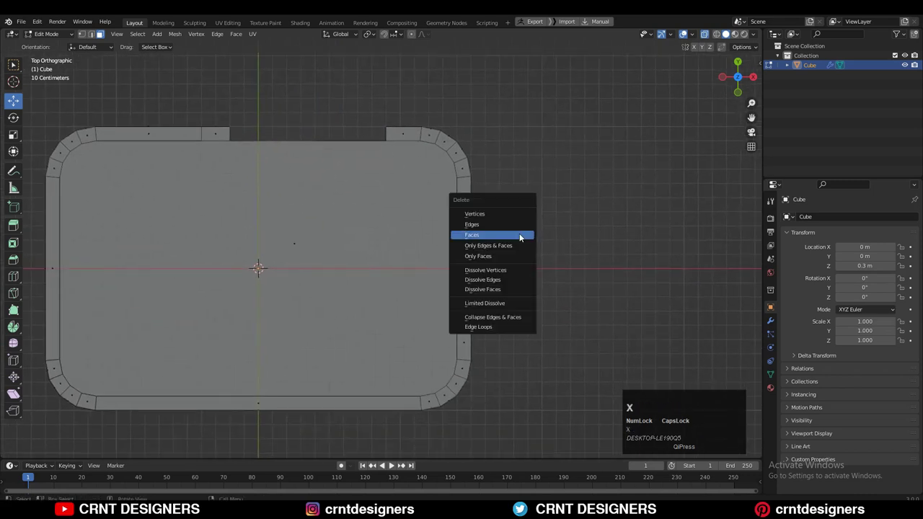
left_click(523, 237)
Step: Fill the open gaps left in both notches with new faces and check the closed block from above
middle_click_drag(553, 186, 527, 286, "shift")
middle_click_drag(432, 216, 534, 206)
key("f")
key("f")
key("f")
key("f")
key("f")
key("f")
key("f")
key("f")
key("f")
key("f")
key("Tab")
left_click(739, 77)
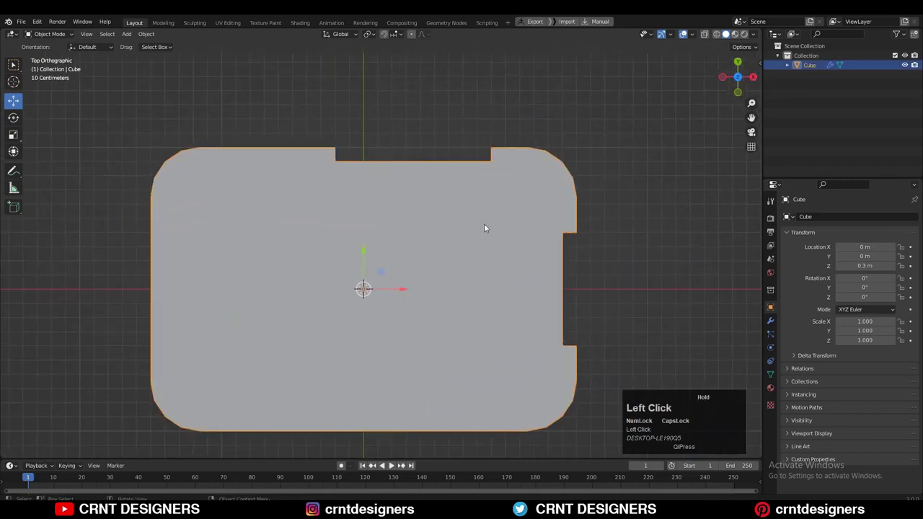
Step: Symmetrize the whole mesh from +X to -X
key("Tab")
key("a")
left_click(174, 34)
left_click(212, 169)
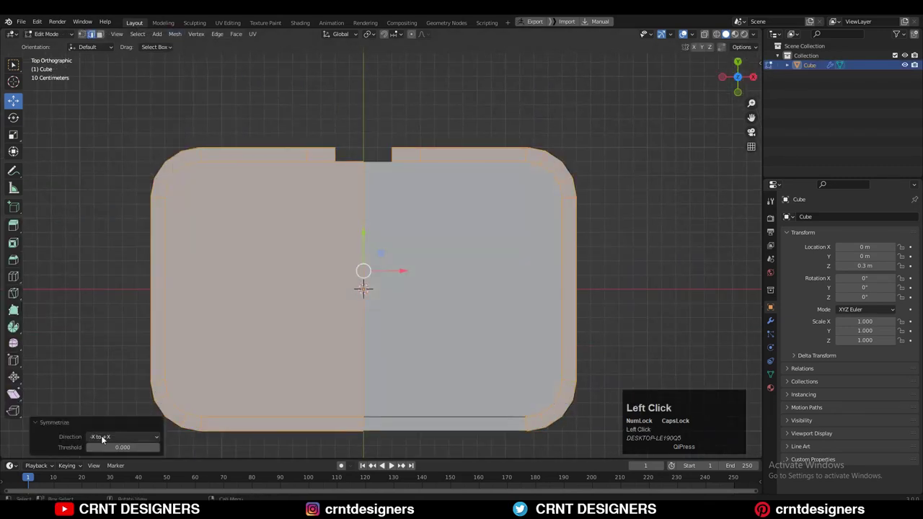
left_click(123, 437)
left_click(119, 408)
Step: Symmetrize the whole mesh from +Y to -Y so all four sides are notched, and leave mesh editing
mouse_move(581, 282)
middle_mouse_down("shift")
mouse_move(534, 209)
mouse_move(573, 223)
mouse_move(579, 295)
middle_mouse_up("shift")
key("a")
left_click(174, 34)
left_click(213, 168)
left_click(123, 437)
left_click(120, 396)
left_click(563, 173)
key("Tab")
left_click(585, 176)
Step: Inset the large central top and bottom faces together by about 0.05 m
scroll(584, 188, "up", 1)
middle_click_drag(581, 227, 556, 200, "shift")
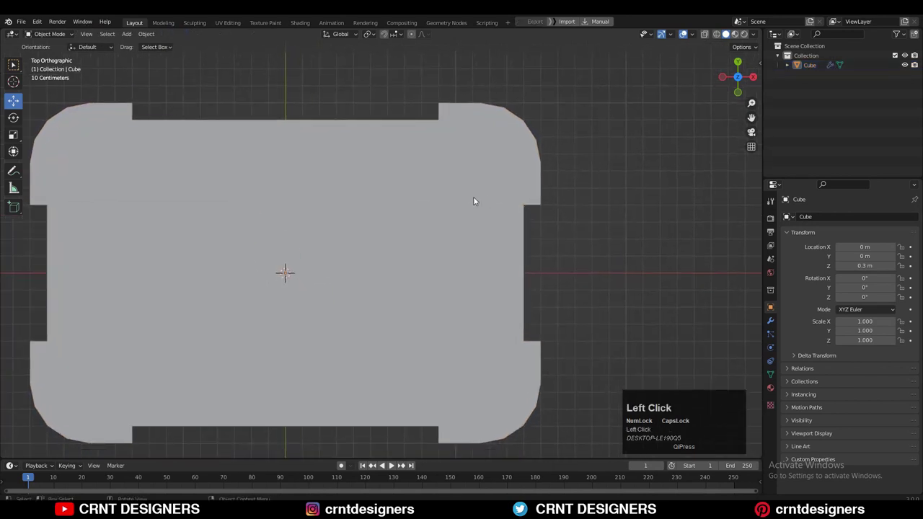
key("Tab")
key("3")
middle_click_drag(476, 158, 503, 121, "shift")
key("alt+z")
left_click_drag(505, 109, 112, 348)
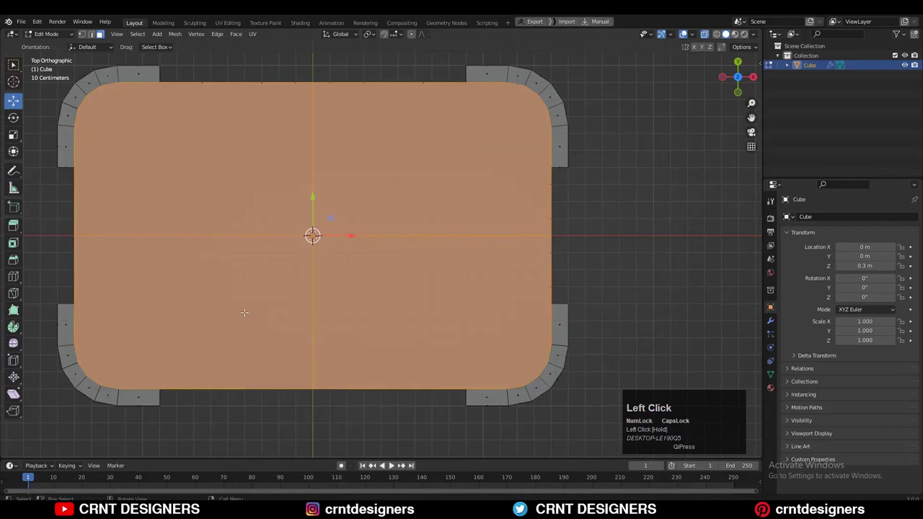
left_click(471, 110)
left_click_drag(164, 382, 166, 382)
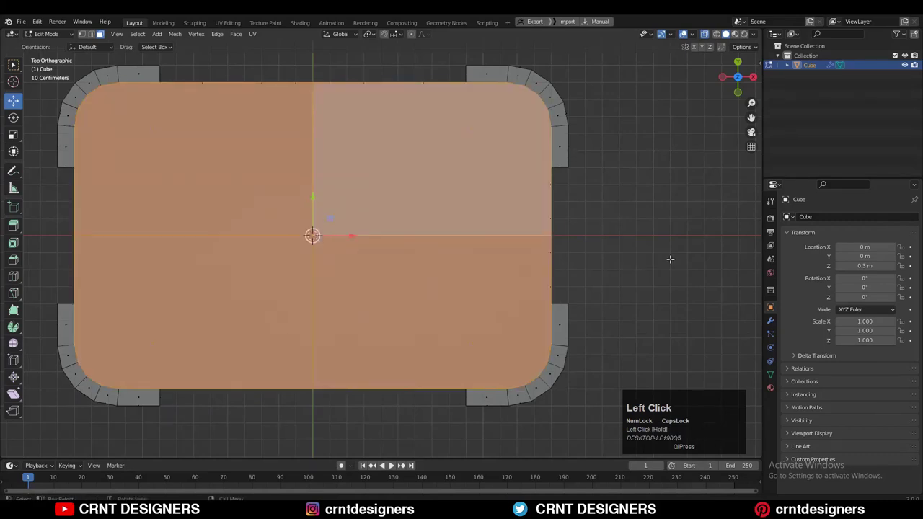
key("i")
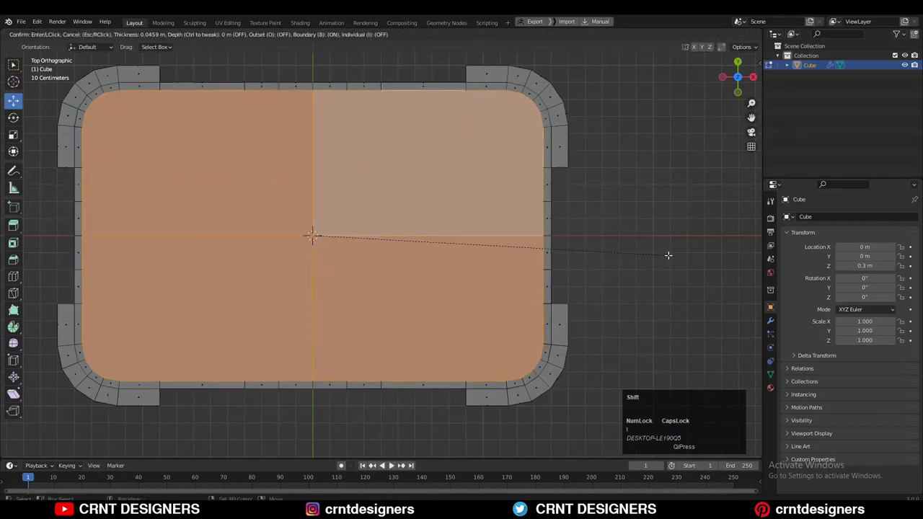
Step: Bevel the vertical outer end edges of one corner bumper by about 0.05 m with two segments
middle_click_drag(387, 109, 546, 151)
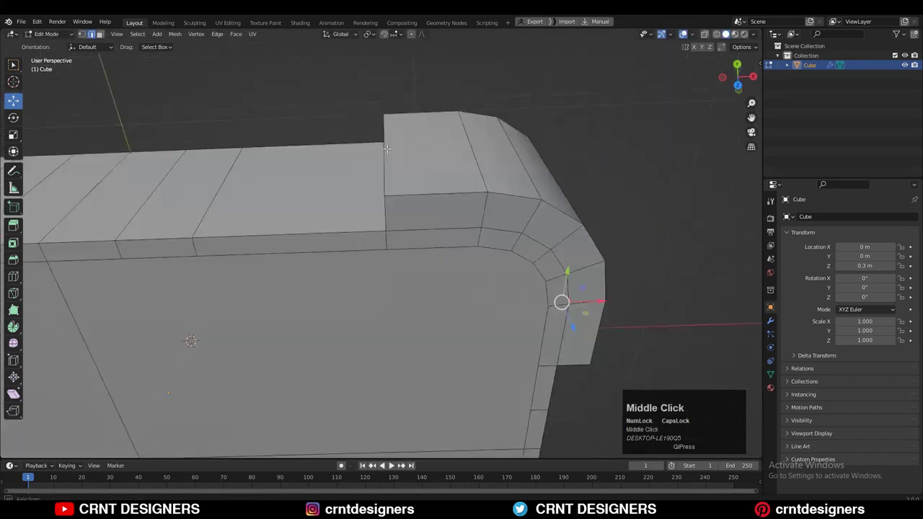
key("ctrl+b")
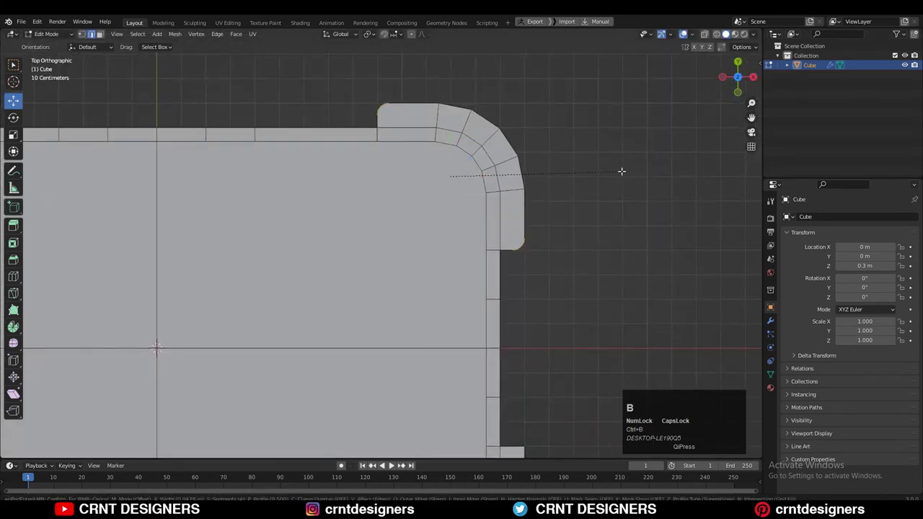
left_click(623, 169)
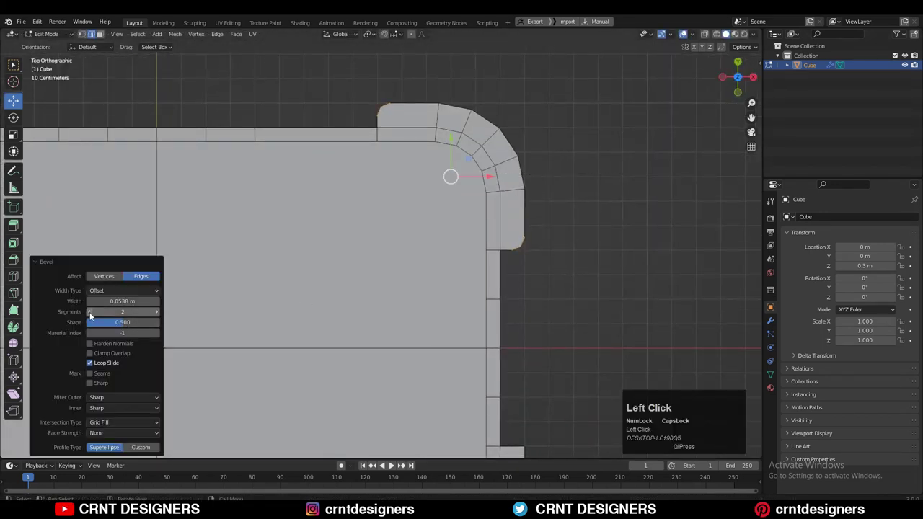
Step: Set the bumper bevel's width to 0.03 m and return to the top view
middle_click_drag(530, 268, 461, 232)
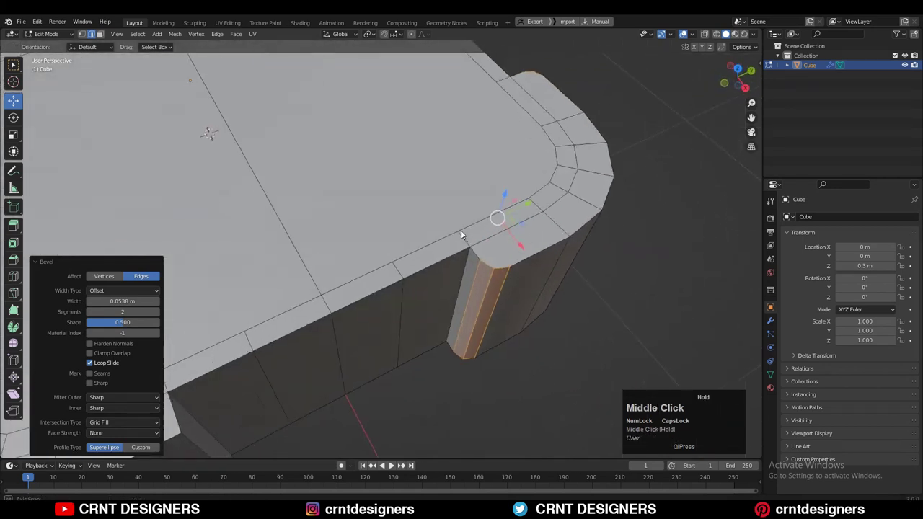
left_click(128, 298)
left_click_drag(127, 298, 102, 297)
left_click(72, 303)
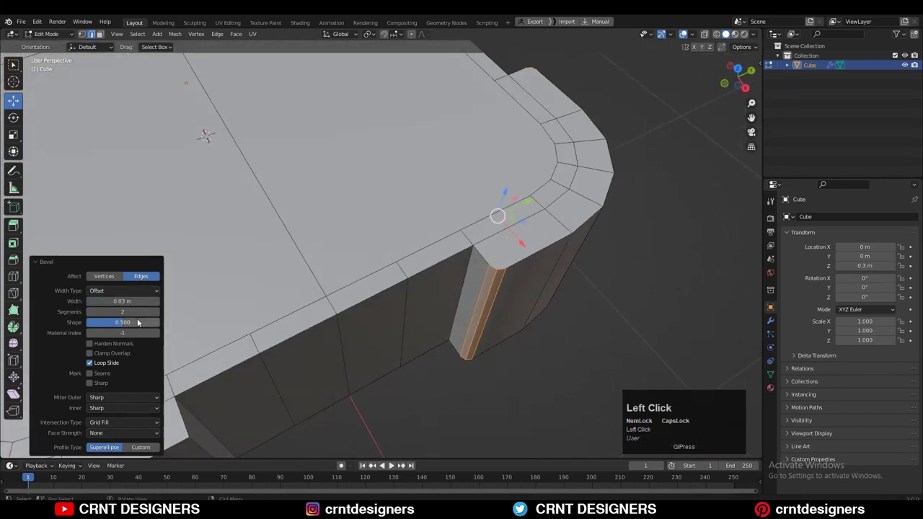
left_click(155, 301)
middle_click_drag(530, 209, 572, 259)
left_click(736, 81)
left_click(543, 141)
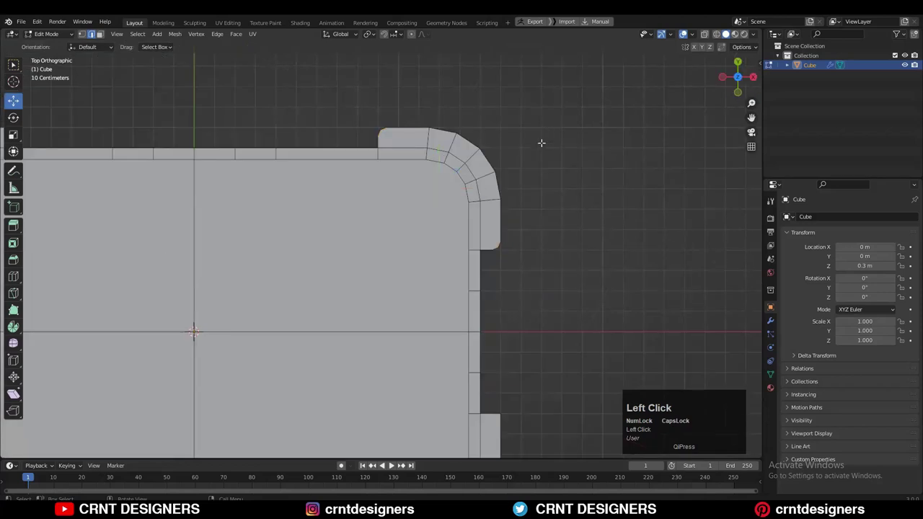
Step: Symmetrize the whole mesh across X and Y from the positive sides to copy the bevel to all four bumpers, and switch to face selection
scroll(526, 189, "down", 3)
key("Tab")
middle_click_drag(337, 203, 390, 185, "shift")
key("Tab")
key("a")
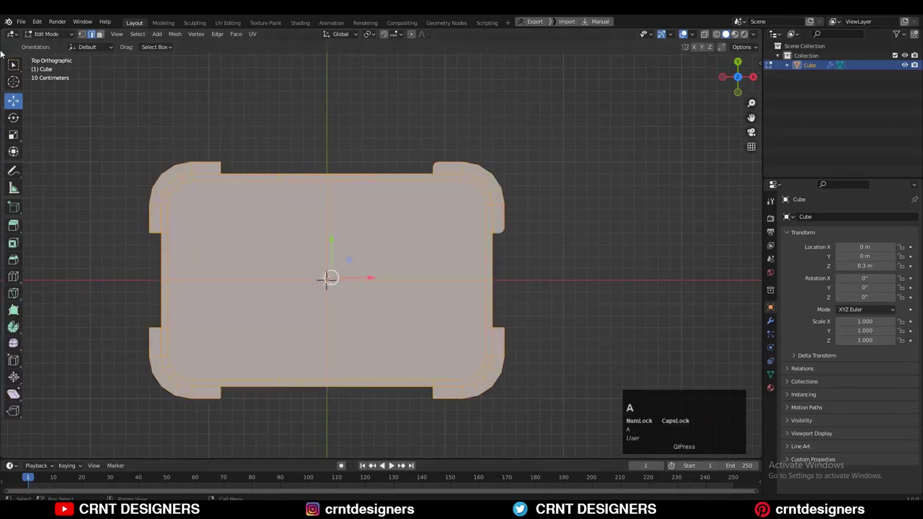
left_click(175, 34)
left_click(195, 175)
key("a")
left_click(175, 33)
left_click(195, 175)
left_click(124, 437)
left_click(124, 414)
left_click(99, 34)
left_click(489, 180, "alt")
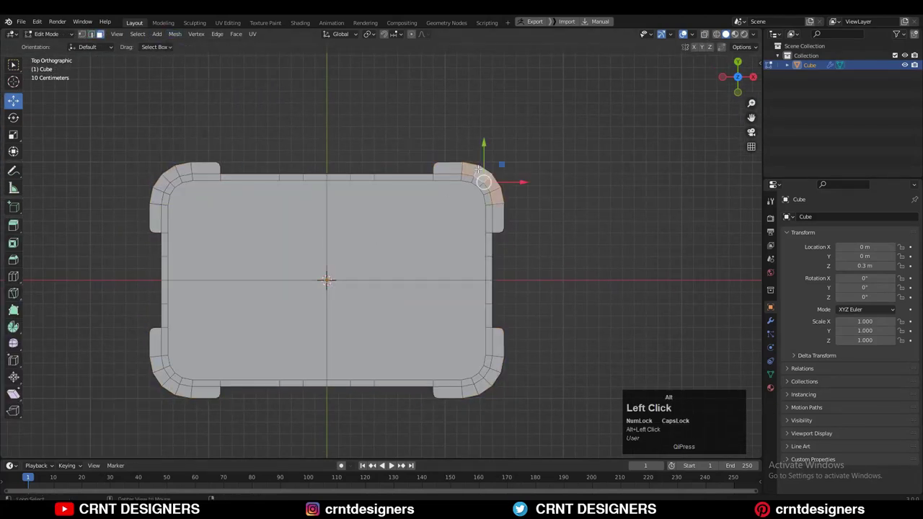
middle_click_drag(497, 184, 543, 127)
scroll(543, 126, "up", 1)
left_click(577, 144)
Step: Separate the large central top and bottom faces into their own object and leave mesh editing
left_click(738, 72)
left_click(705, 35)
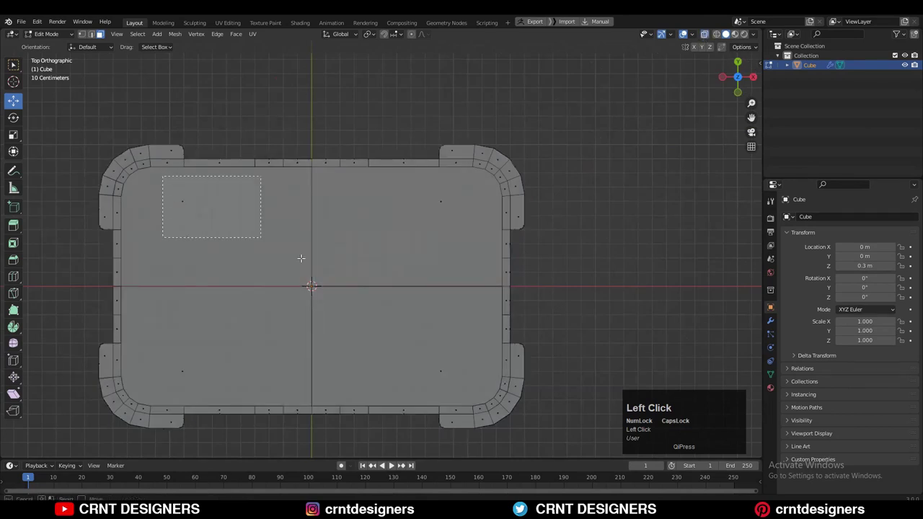
left_click_drag(473, 377, 473, 377)
key("p")
left_click(548, 330)
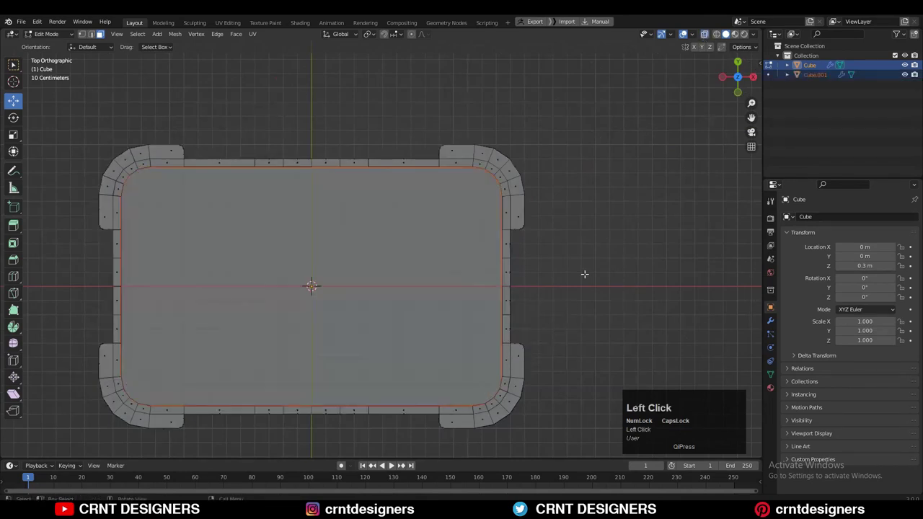
key("Tab")
left_click(704, 35)
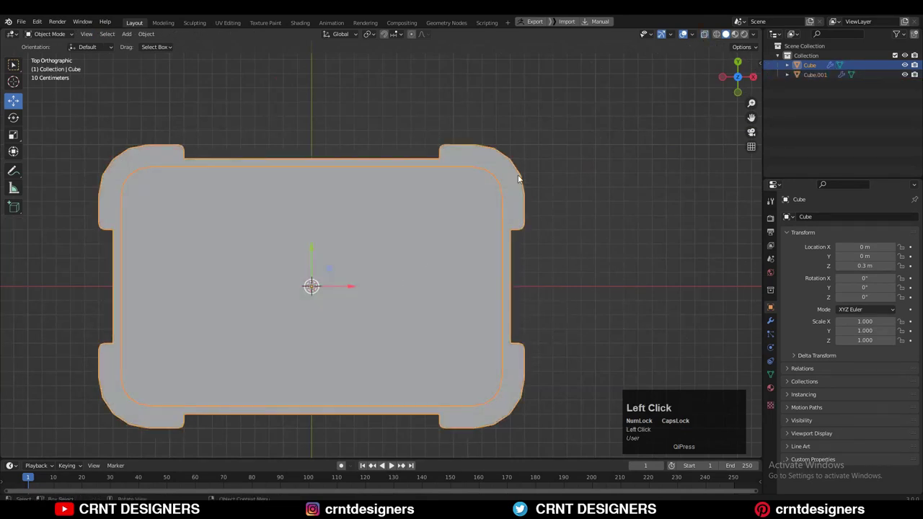
Step: Isolate the outer frame and bridge its top and bottom inner edge loops to close the inner wall
key("KP_Divide")
mouse_move(511, 197)
middle_mouse_down()
mouse_move(511, 172)
mouse_move(497, 192)
middle_mouse_up()
key("Tab")
key("2")
left_click(505, 198, "alt")
left_click(443, 201, "alt+shift")
middle_click_drag(443, 200, 425, 321)
right_click(426, 321)
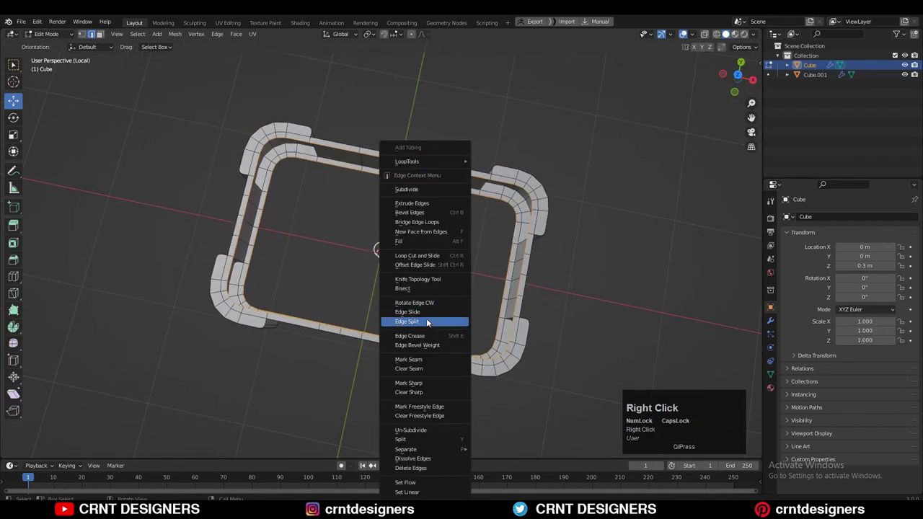
left_click(444, 221)
middle_click_drag(462, 202, 417, 218)
key("Tab")
key("KP_Divide")
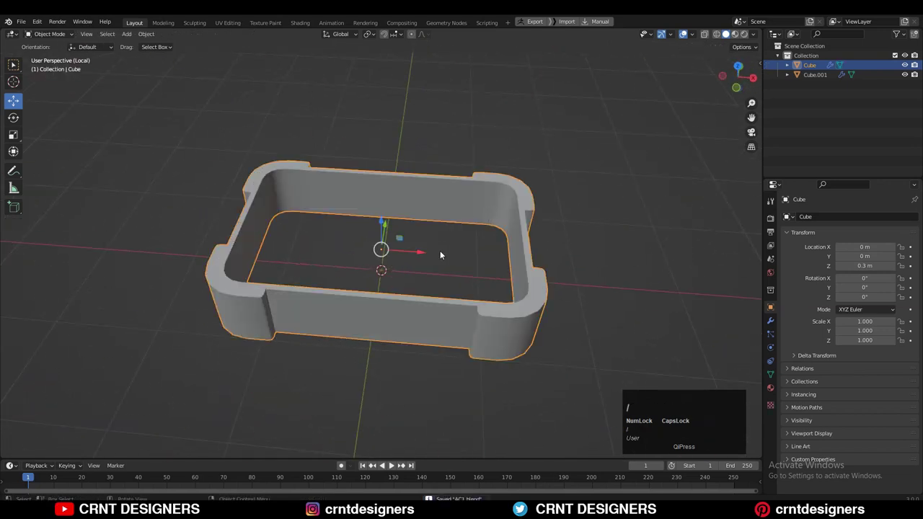
Step: Isolate the separated top and bottom plates and bridge their outer edge loops into a closed rounded block
middle_click_drag(439, 250, 431, 192)
left_click(428, 256)
key("KP_Divide")
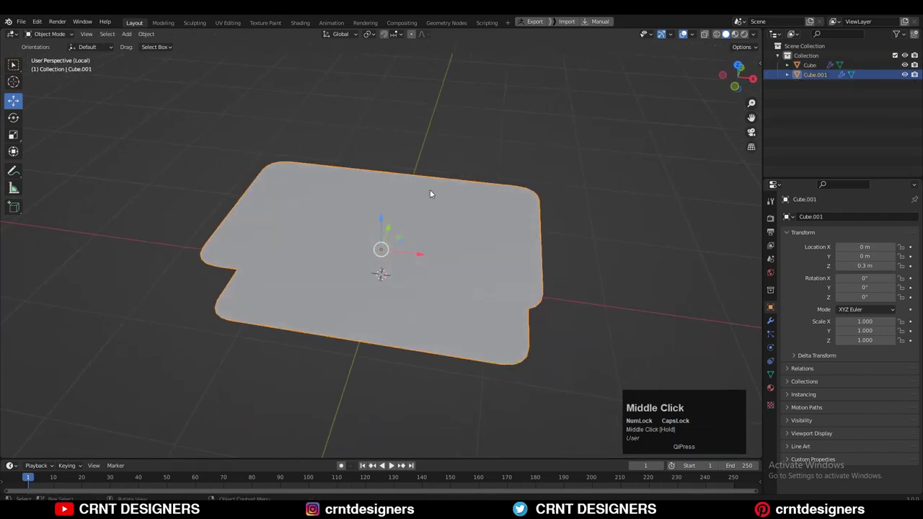
key("Tab")
key("2")
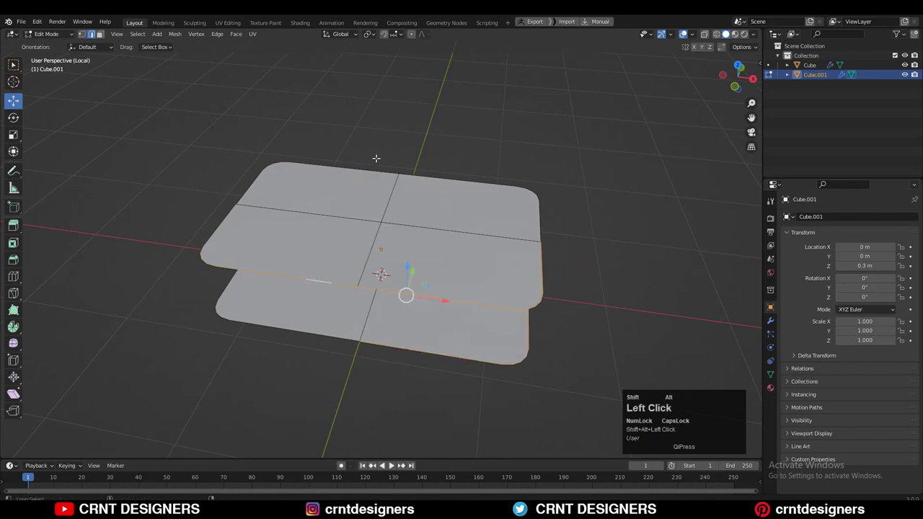
middle_click_drag(290, 333, 325, 288)
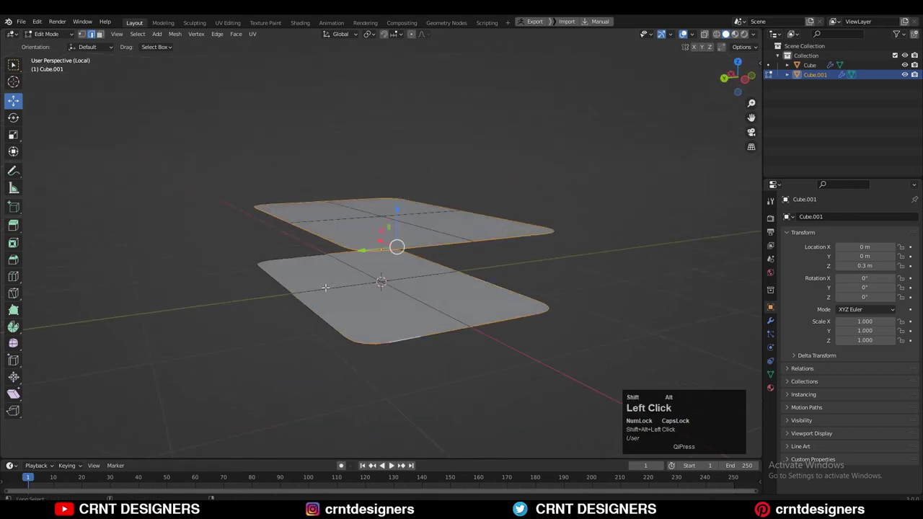
right_click(574, 254)
left_click(557, 277)
left_click(540, 180)
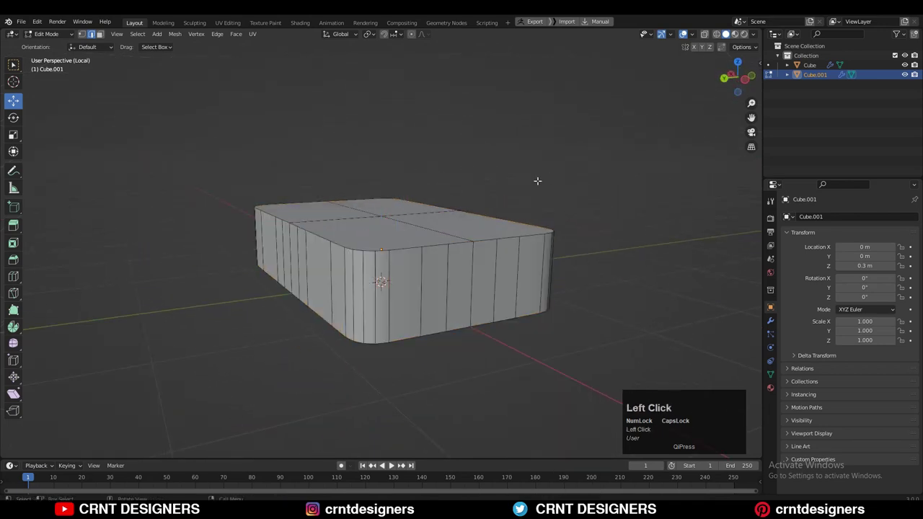
middle_click_drag(539, 180, 437, 302)
left_click(610, 198)
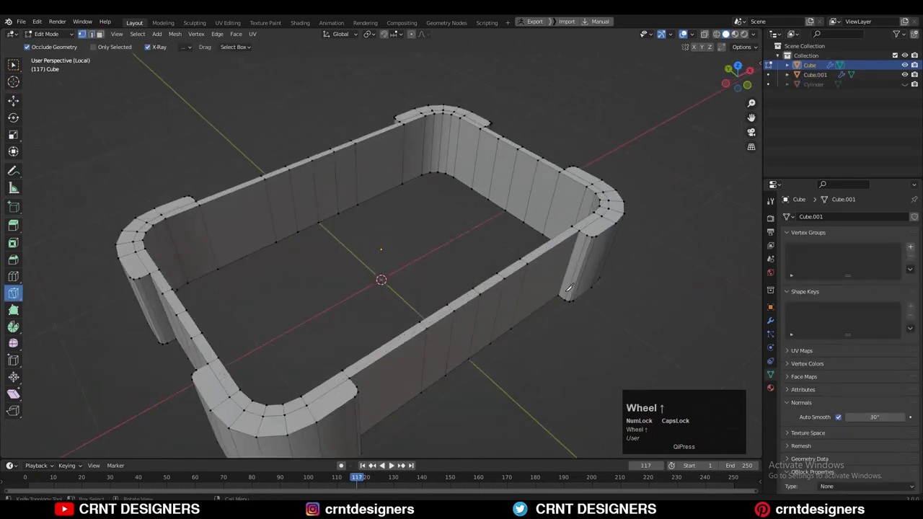
Step: Inset the narrow top and bottom rim face loops of the frame by about 0.01 m
middle_click_drag(548, 260, 599, 274)
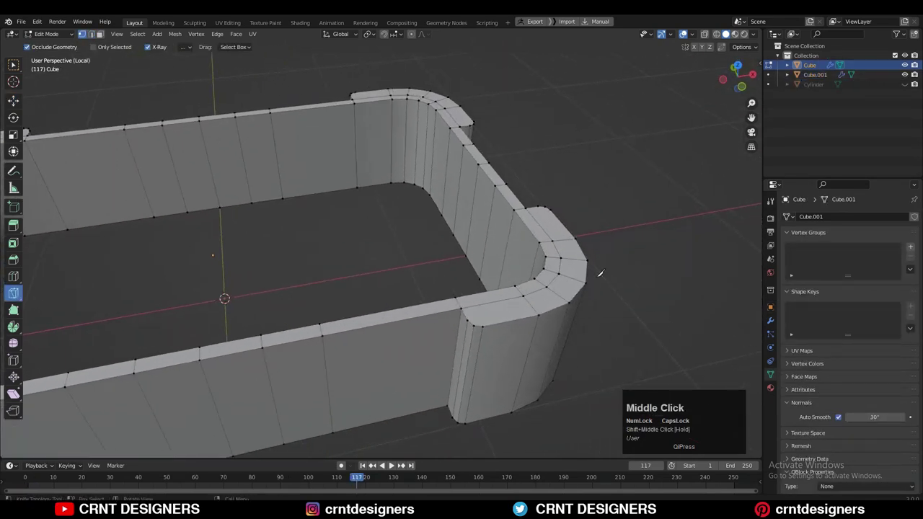
key("c")
left_click(549, 244, "alt")
middle_click_drag(551, 244, 575, 148)
left_click(567, 239, "alt+shift")
key("i")
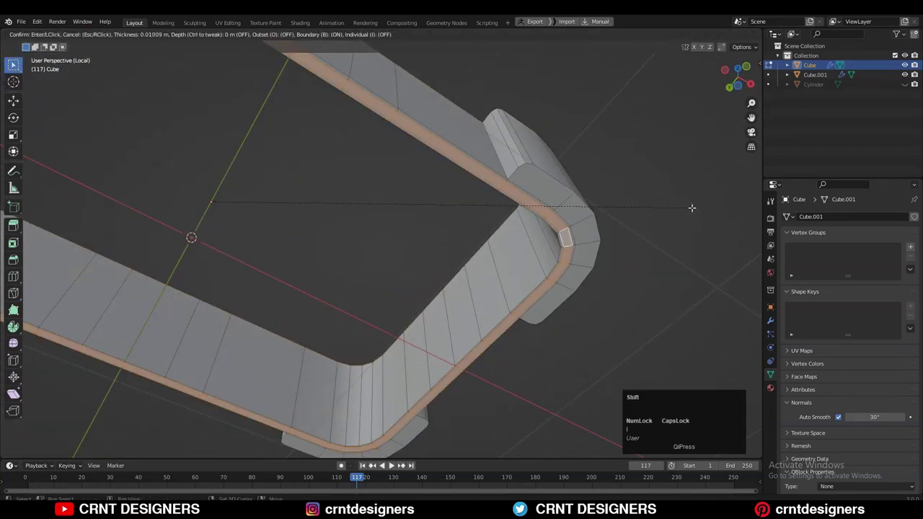
left_click(691, 208)
Step: Add supporting edge loops around the frame's inner wall near its top and bottom rims, and switch to face selection
middle_click_drag(691, 208, 567, 292)
key("i")
key("Tab")
key("ctrl+r")
left_click(424, 317, "ctrl")
left_click(442, 256)
scroll(633, 254, "down", 3)
key("3")
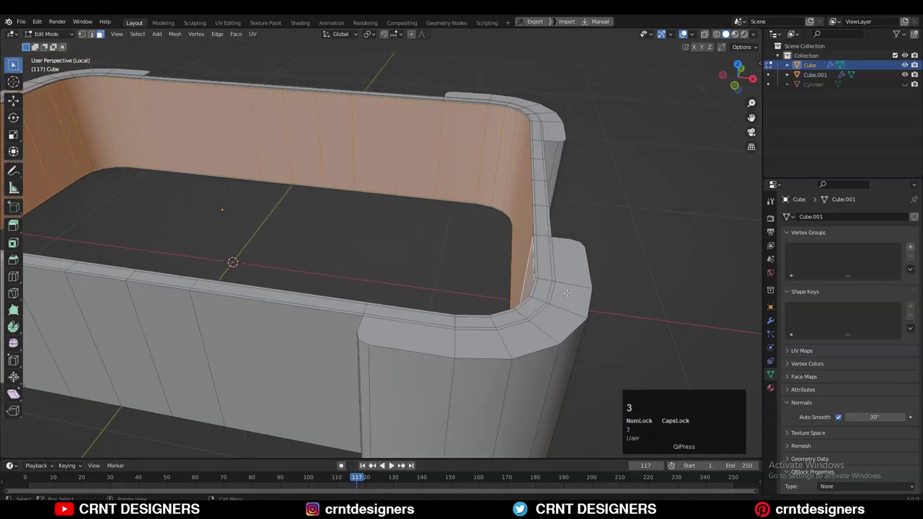
left_click(566, 287, "alt")
left_click(572, 266)
left_click(404, 337, "ctrl+shift")
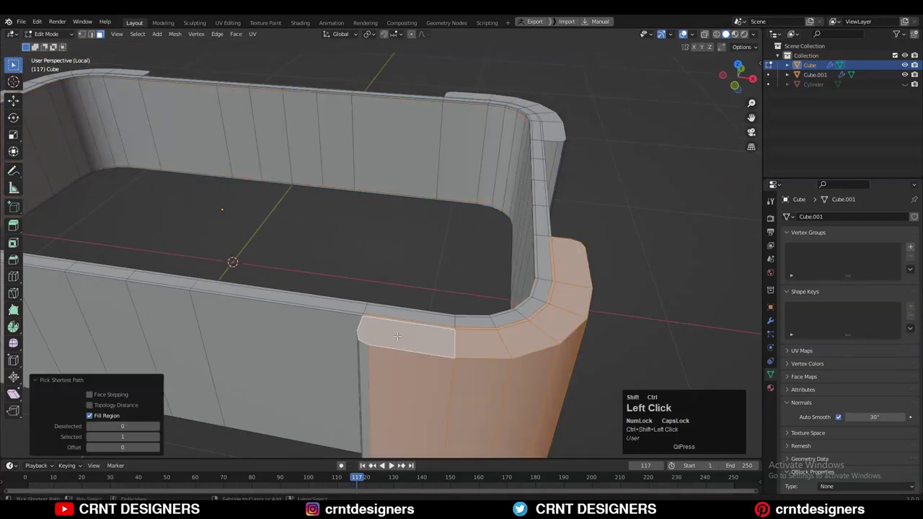
middle_click_drag(404, 337, 385, 318)
Step: Inset all top faces of one corner bumper together by about 0.014 m
left_click(385, 318)
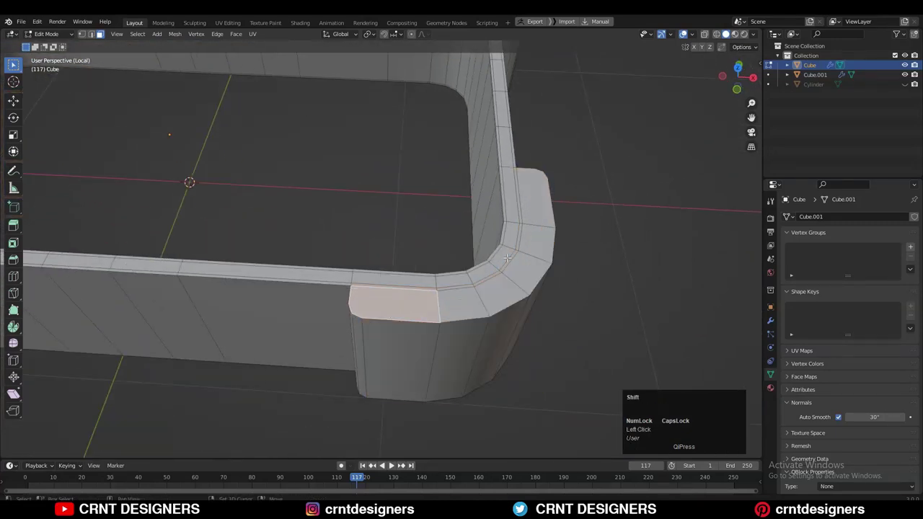
left_click(491, 296, "ctrl+shift")
key("ctrl+z")
left_click(455, 296, "shift")
left_click(483, 293, "shift")
left_click(524, 273, "shift")
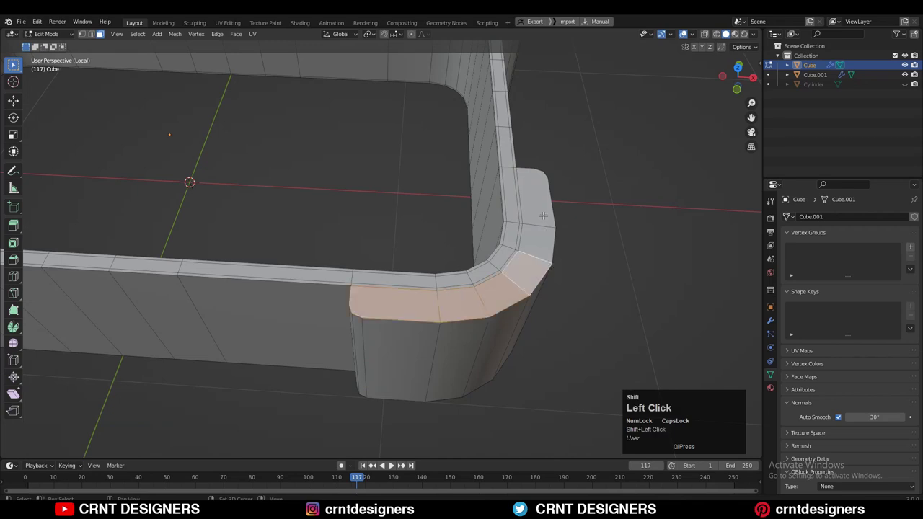
left_click(543, 215, "shift")
key("i")
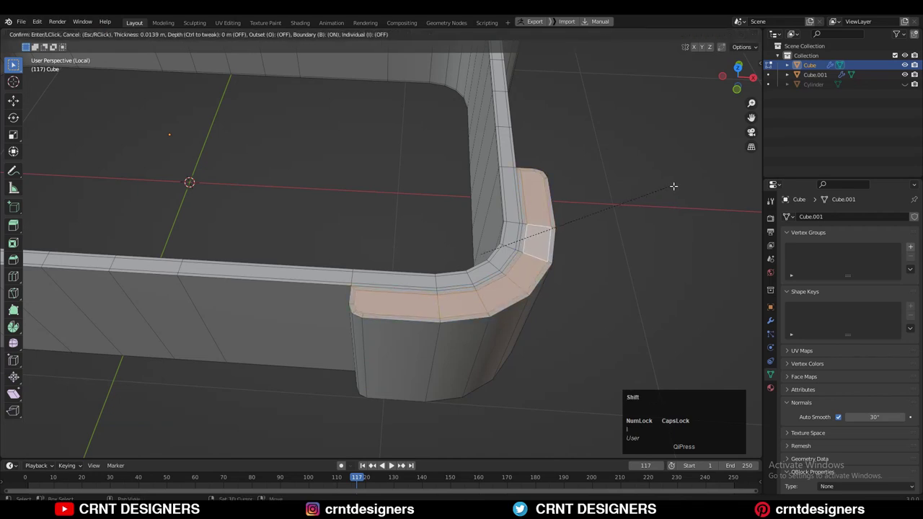
left_click(680, 186, "shift")
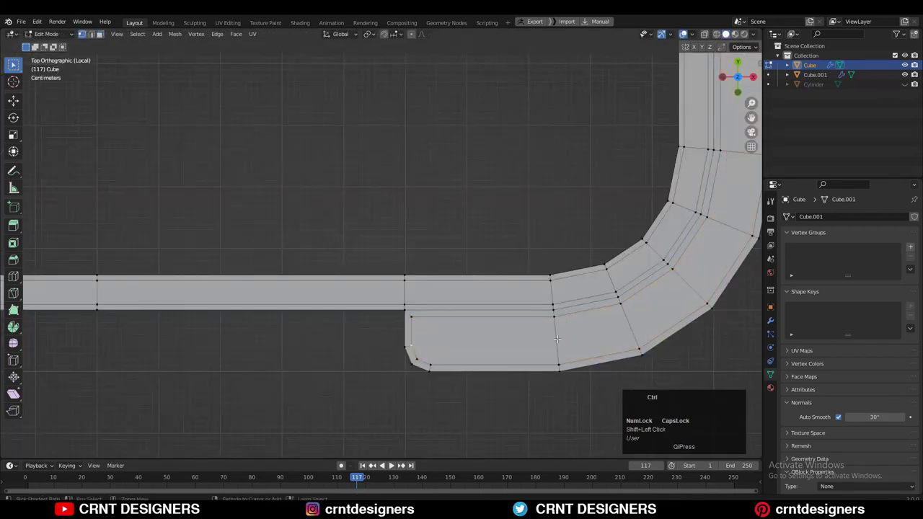
Step: Cut an edge path along the middle of the bumper's inset top and connect it to the inset vertex at the long-side arm's end
left_click(557, 339)
left_click(412, 344, "shift")
right_click(455, 332)
left_click(453, 332)
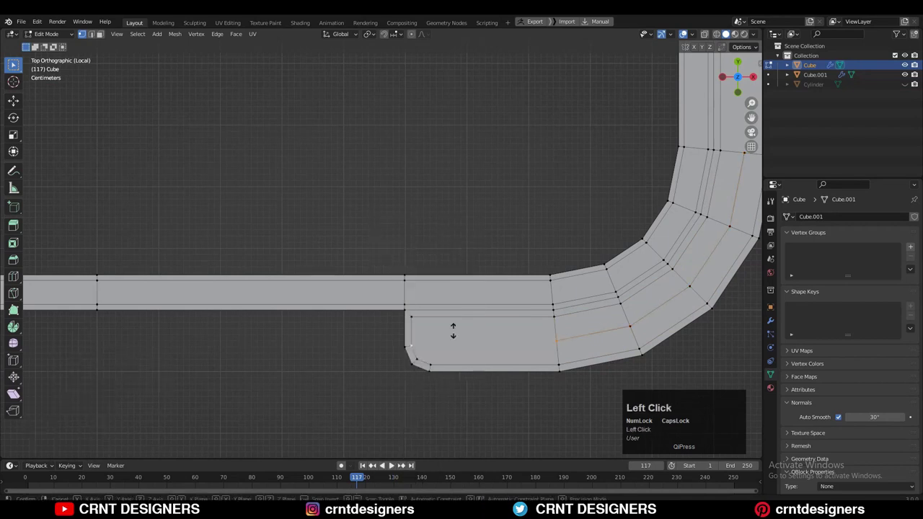
right_click(477, 334)
right_click(484, 328)
left_click(480, 311)
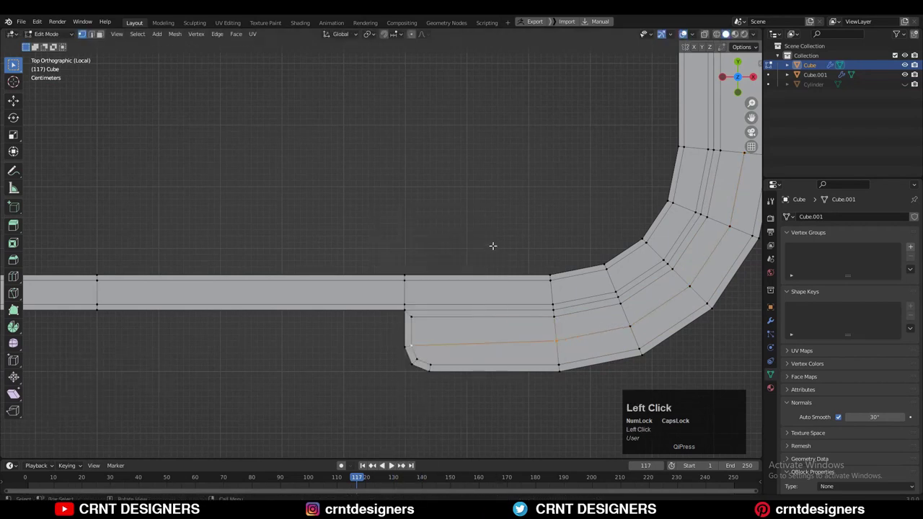
Step: Cut an edge loop across the long-side arm near its end with a slide of 0.7, and connect it to the rounded corner's inset vertex
left_click(428, 290)
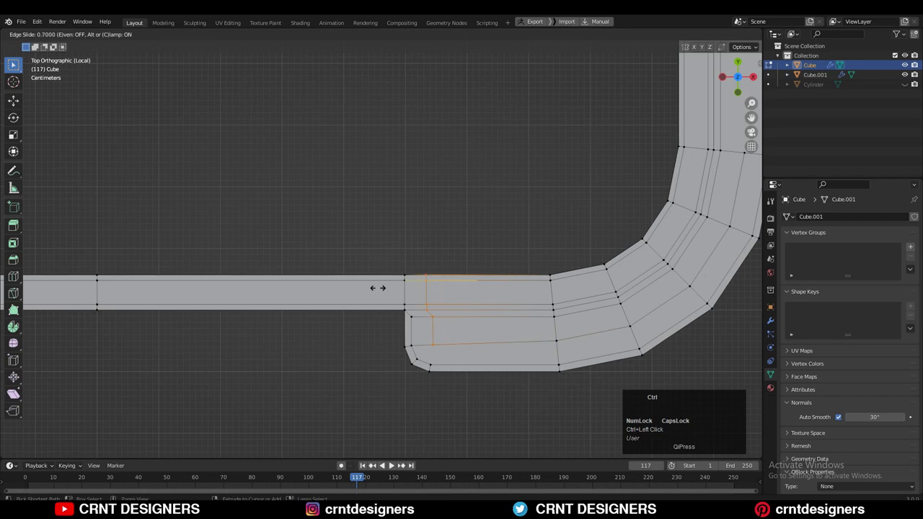
left_click(378, 288)
left_click(431, 346)
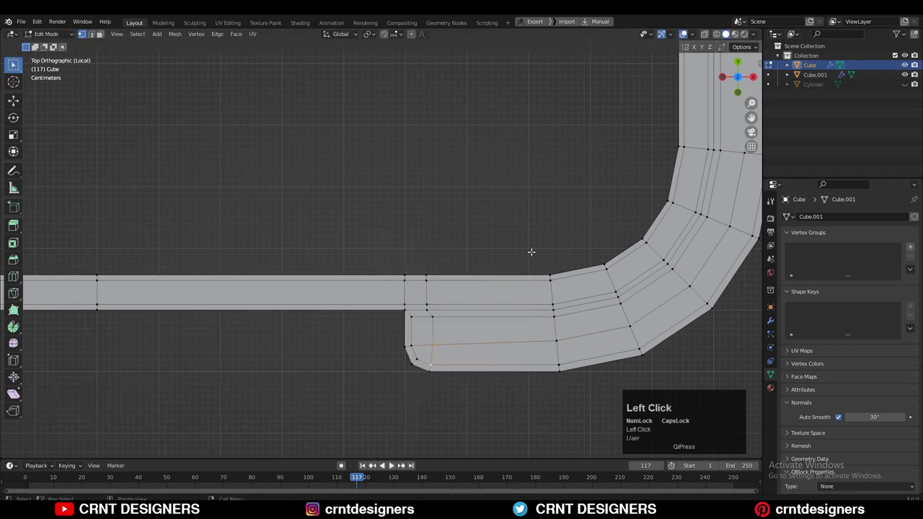
Step: Connect the middle edge path to the short-side arm's end, and cut a cross loop near that end joined to the rounded corner's inset vertex
middle_click_drag(531, 253, 535, 159, "shift")
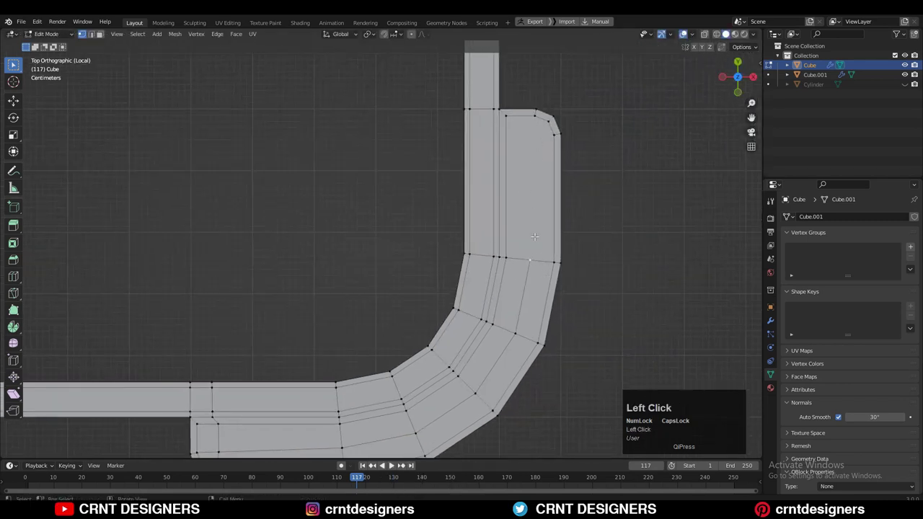
right_click(530, 124)
left_click(531, 124)
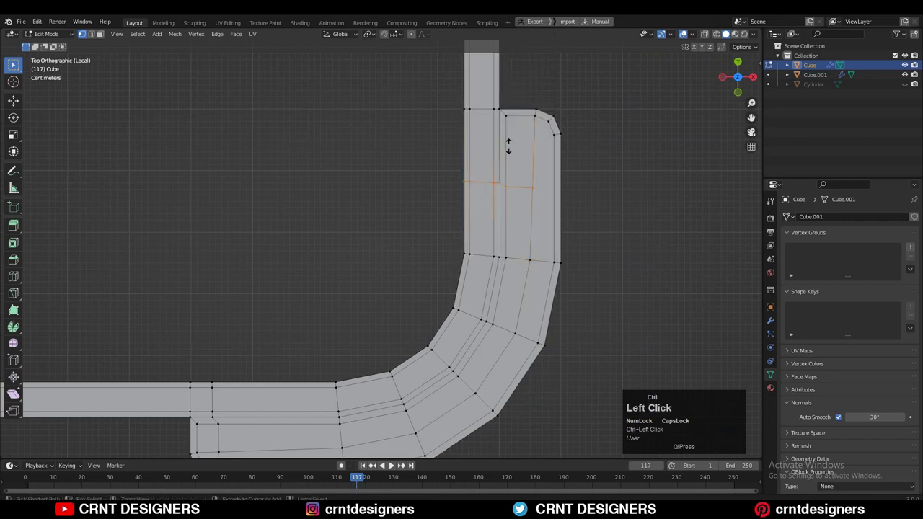
left_click(512, 93)
left_click(549, 126)
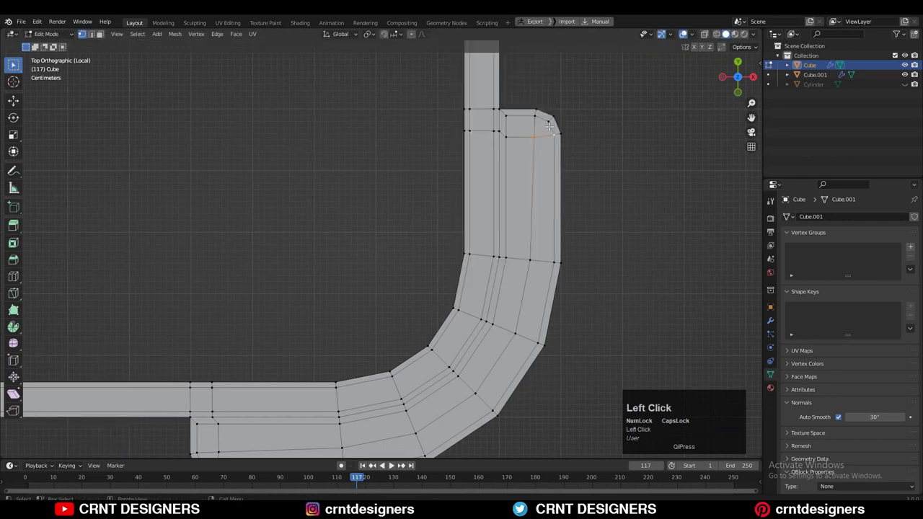
Step: Leave mesh editing and apply a level 2 subdivision surface to the frame
scroll(498, 148, "down", 4)
scroll(514, 235, "up", 3)
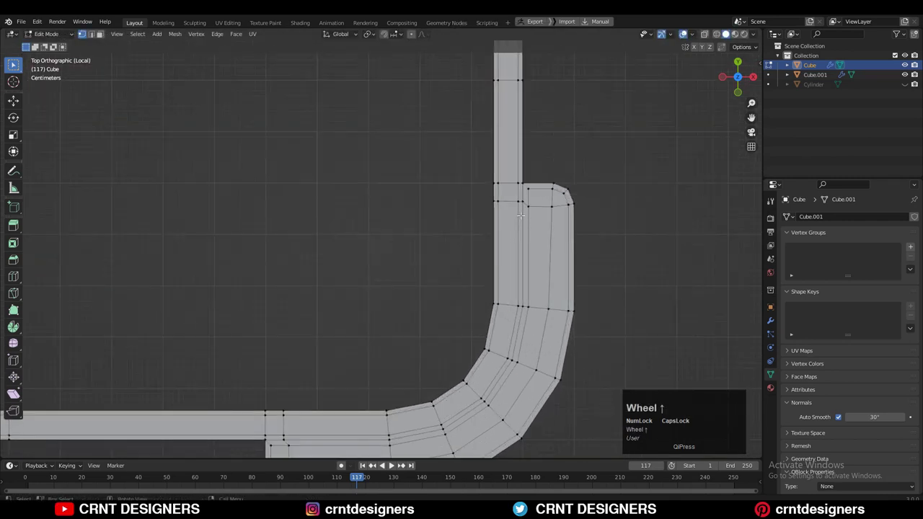
key("Tab")
scroll(507, 267, "down", 2)
key("ctrl+2")
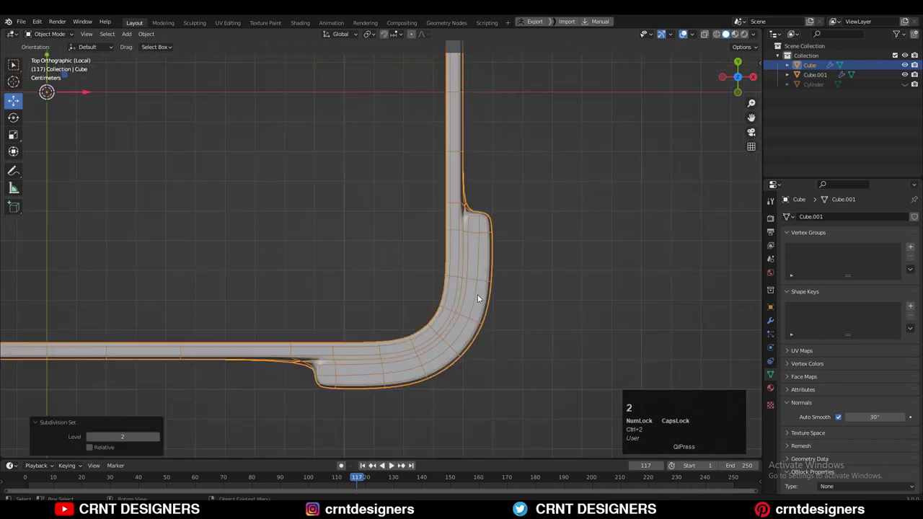
Step: Cut a horizontal edge loop around the frame close to its top rim with a slide of -0.8, and check the smoothed corner without overlays
key("Tab")
key("Tab")
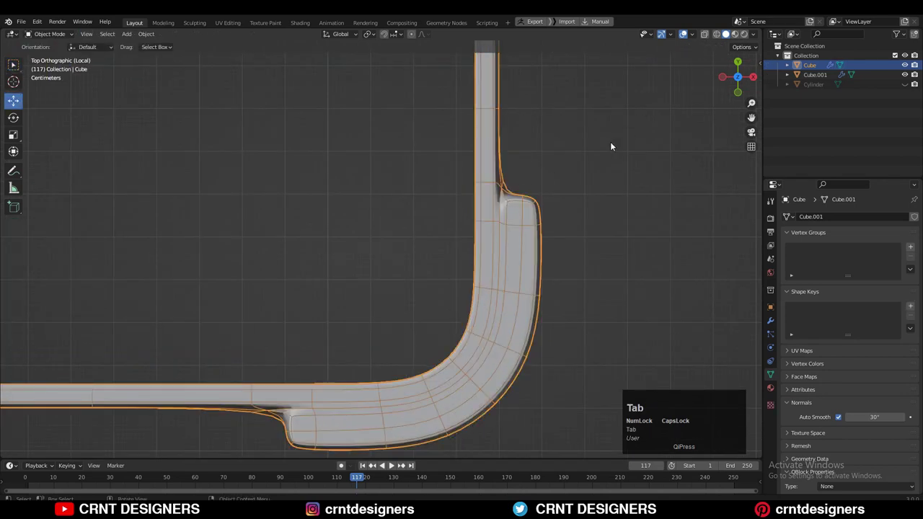
key("2")
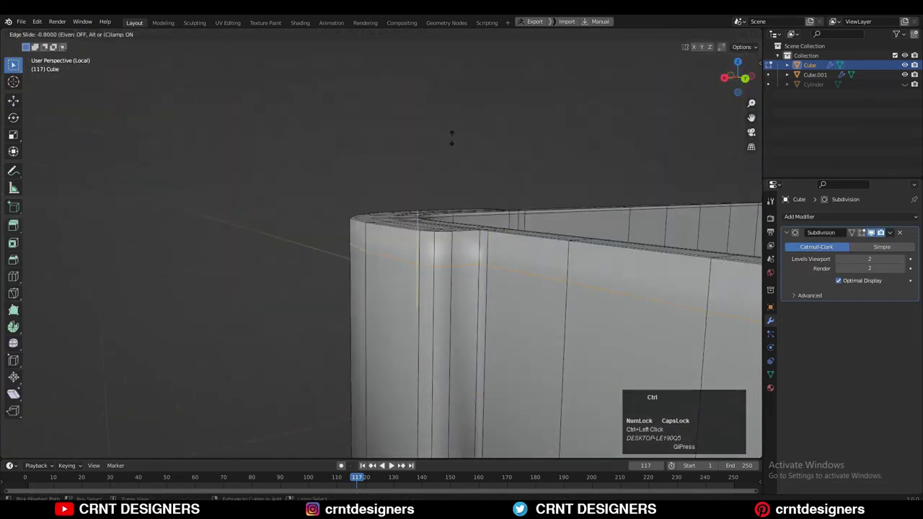
left_click(452, 138)
key("Tab")
middle_click_drag(453, 139, 542, 195)
left_click(683, 34)
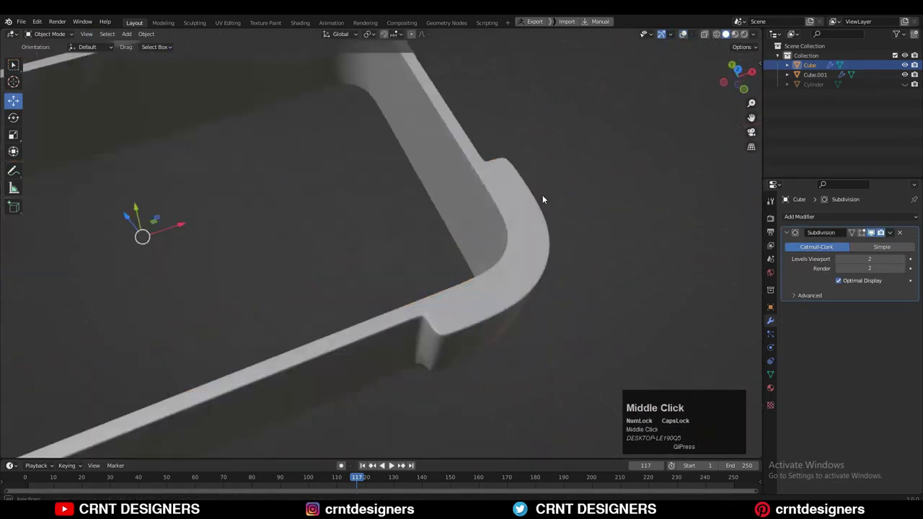
left_click(683, 34)
Step: Cut a supporting edge loop where the bumper's short end face meets the frame wall, with a slide of -0.5, and check the smoothing
key("Tab")
middle_click_drag(469, 303, 537, 325)
scroll(552, 321, "up", 2)
key("ctrl+r")
left_click(556, 318)
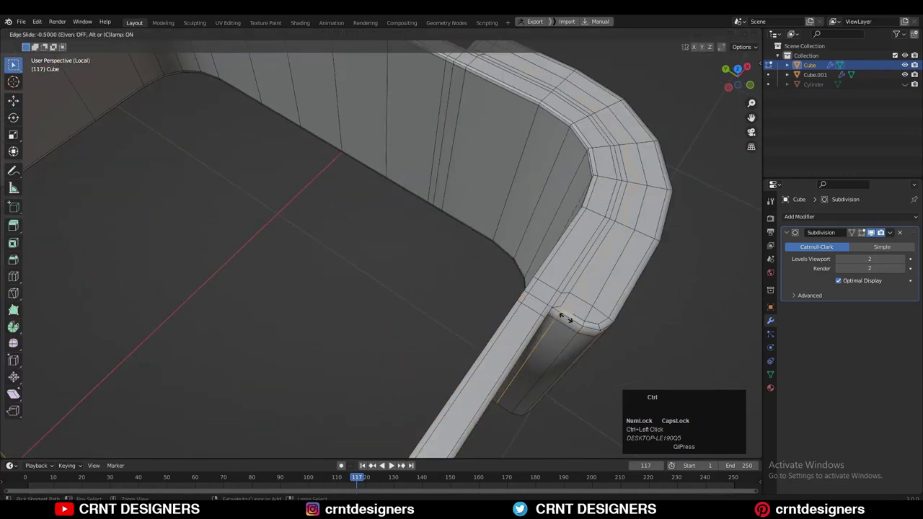
left_click(564, 315)
key("Tab")
left_click(683, 34)
middle_click_drag(620, 151, 534, 195)
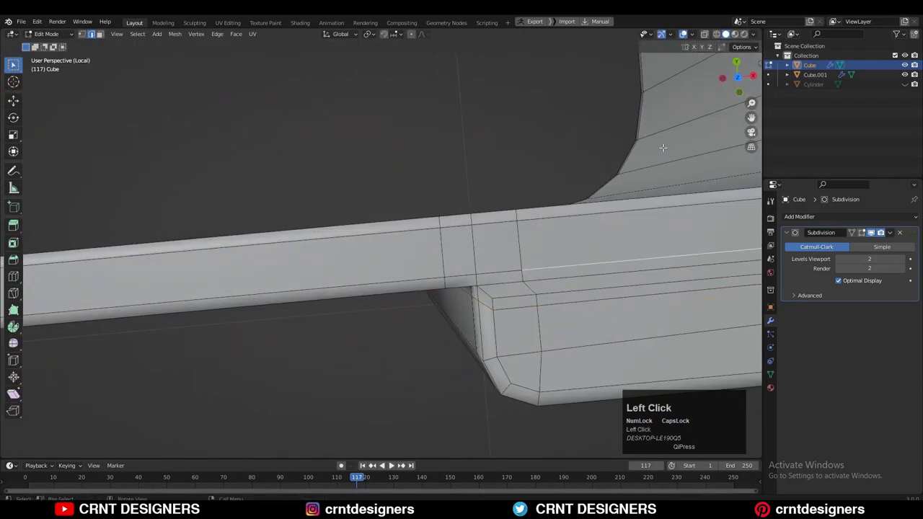
Step: From the top view, slide the cross edges at the bumper's long-side arm end by a factor of -0.6
key("KP_7")
left_click(521, 234)
left_click(511, 233)
left_click_drag(548, 163, 461, 305)
key("g")
key("g")
left_click(468, 240)
scroll(469, 241, "down", 4)
Step: Slide the matching cross edges at the short-side arm's end by 0.6, leave mesh editing and review the smoothed bumper without overlays
middle_click_drag(626, 261, 426, 361, "shift")
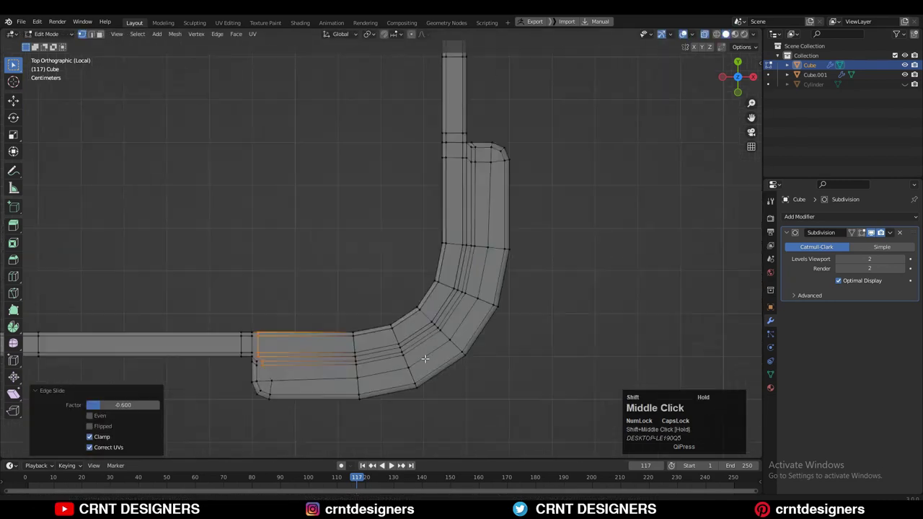
scroll(456, 137, "up", 3)
left_click_drag(414, 164, 499, 215)
key("g")
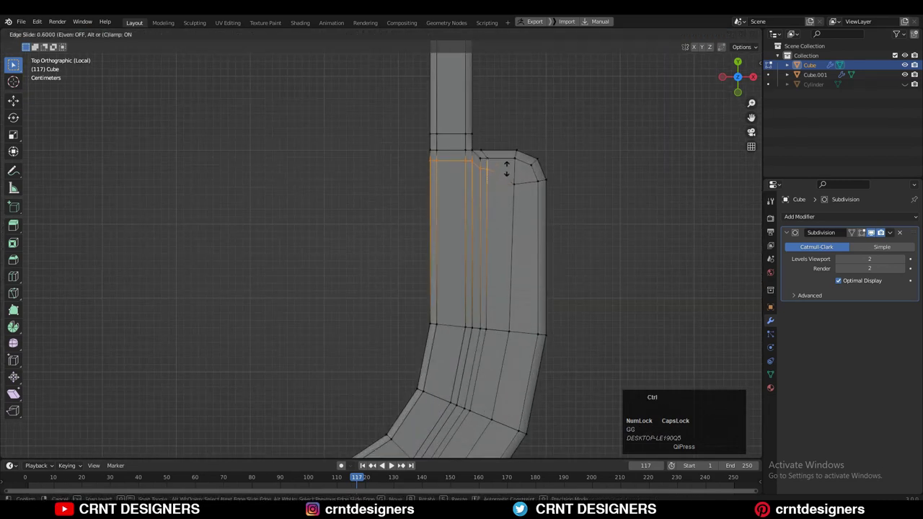
left_click(507, 170)
key("Tab")
left_click(622, 107)
left_click(705, 35)
scroll(644, 82, "down", 3)
left_click(683, 35)
scroll(478, 294, "down", 4)
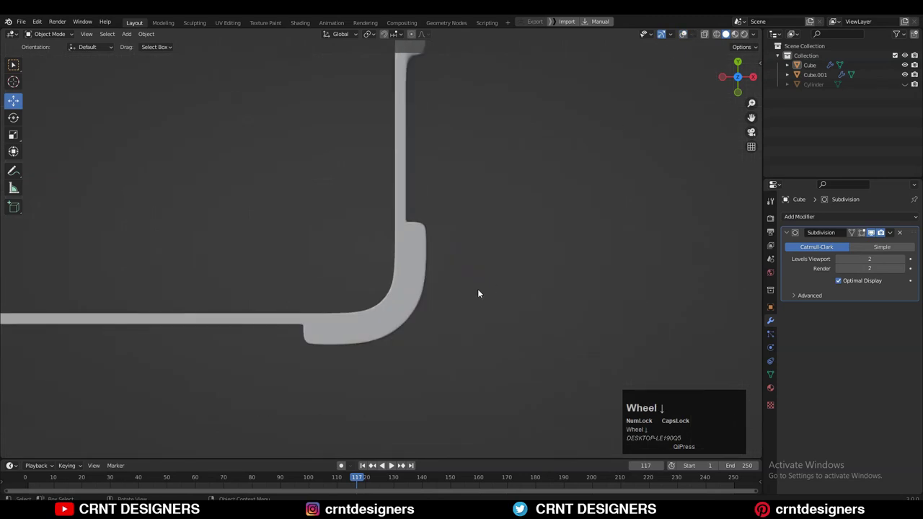
scroll(462, 326, "down", 5)
scroll(457, 328, "up", 5)
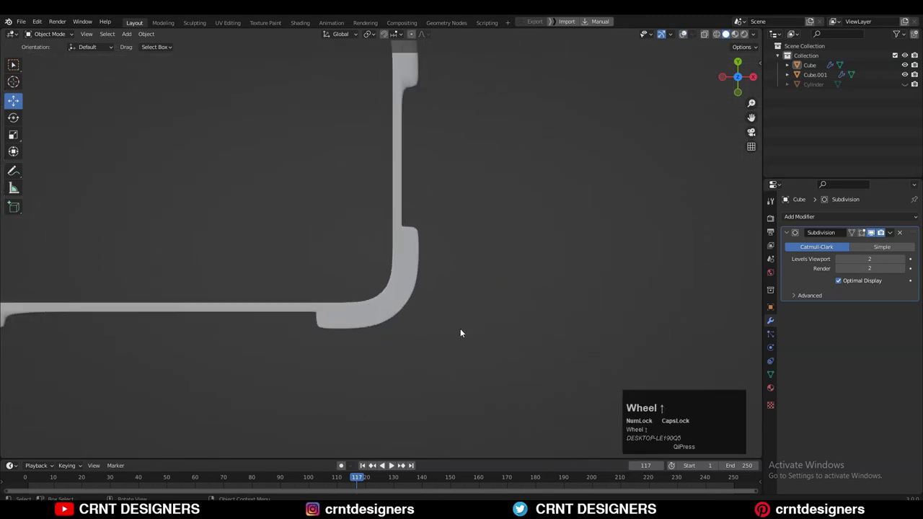
Step: Symmetrize the frame from +X to -X and across its other axes so all corners and the underside match, and save the file
middle_click_drag(461, 330, 451, 213)
left_click(196, 173)
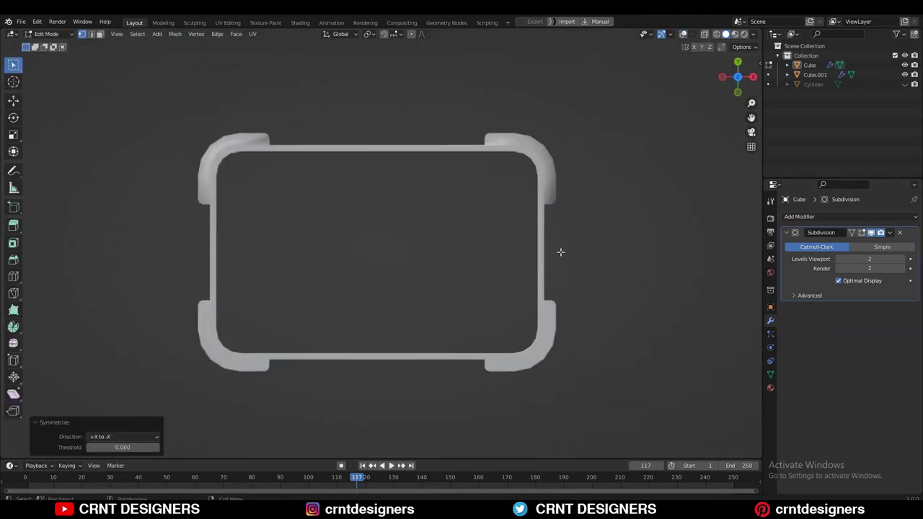
key("a")
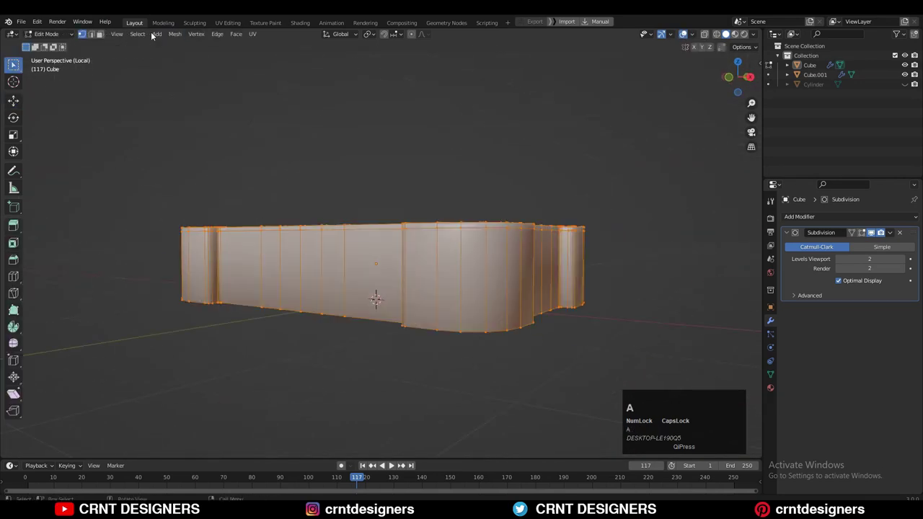
left_click(177, 34)
left_click(202, 180)
key("Tab")
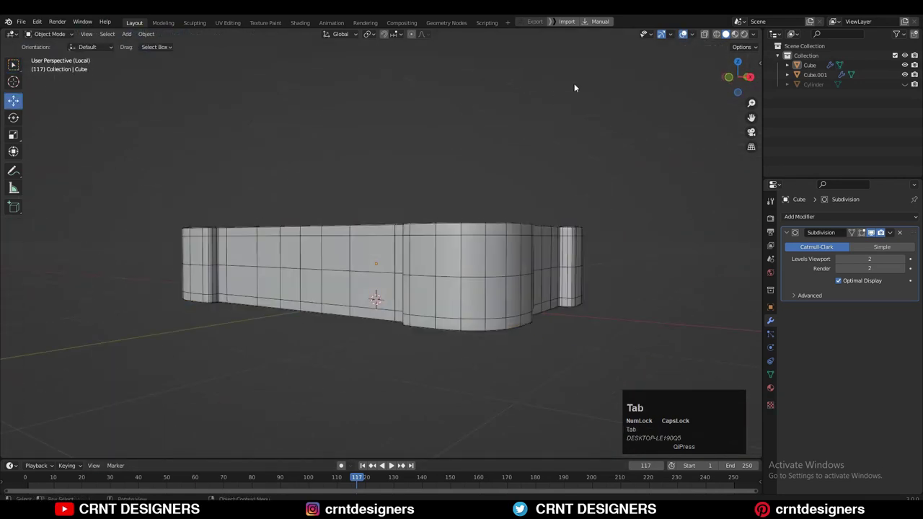
middle_click_drag(574, 83, 503, 100)
left_click(503, 100)
scroll(567, 111, "down", 2)
key("ctrl+s")
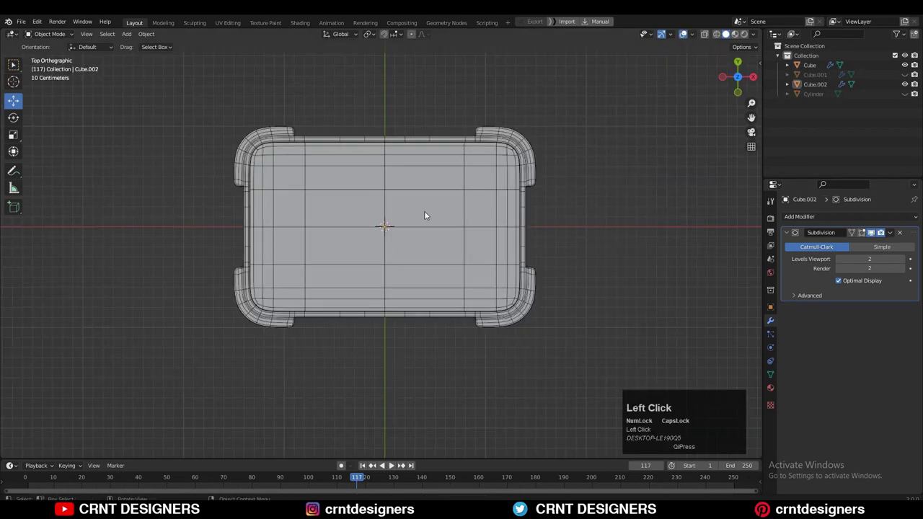
Step: Isolate the inner block, select one quadrant's faces through the mesh in top view, and inset them about 0.031 m
left_click(424, 210)
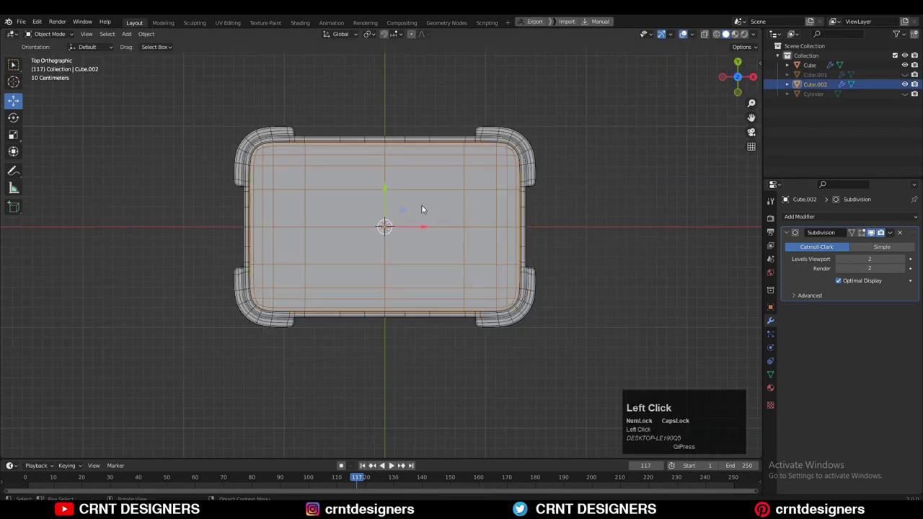
key("slash")
key("Tab")
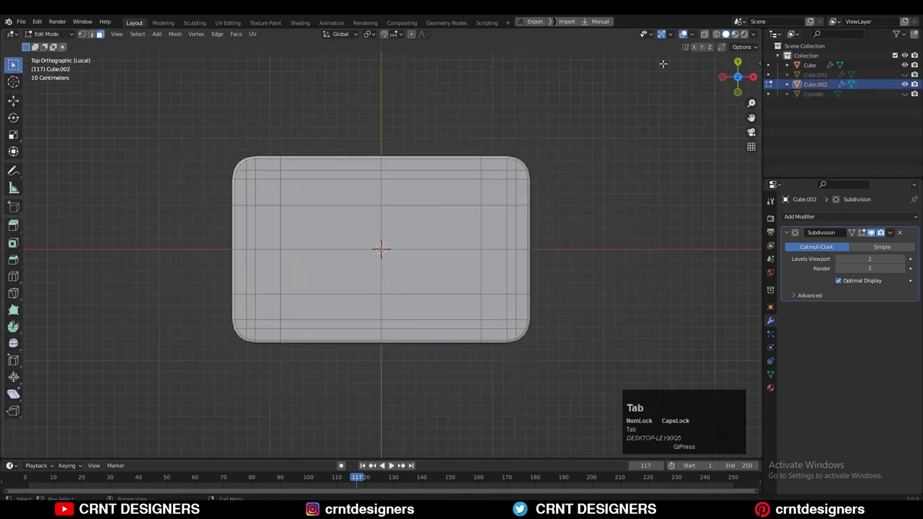
left_click(704, 34)
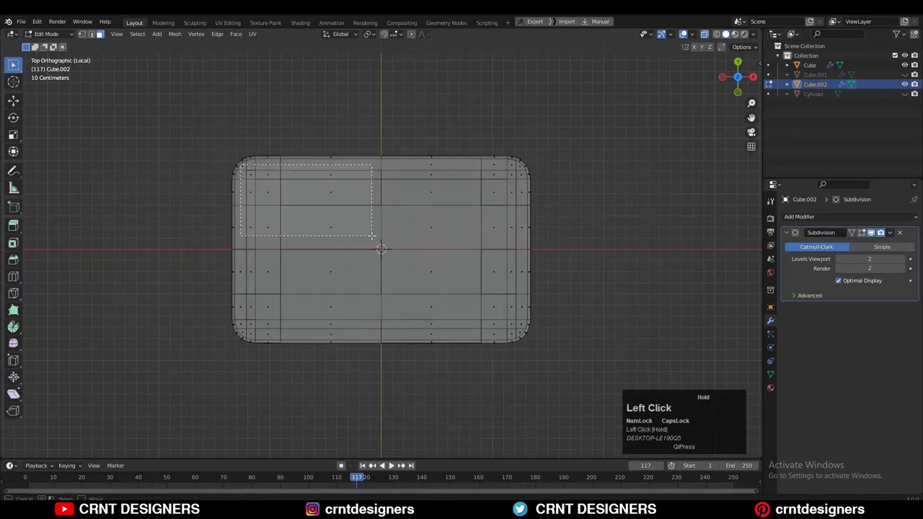
left_click_drag(371, 235, 371, 235)
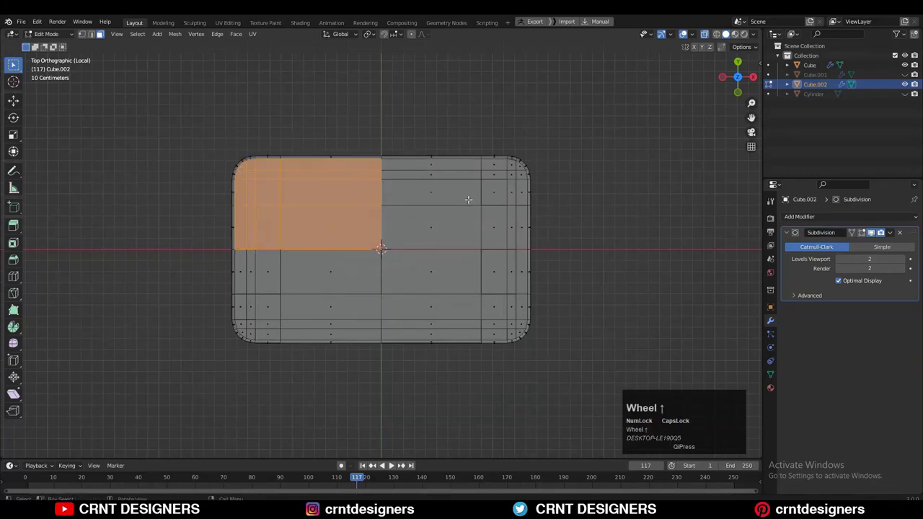
scroll(468, 200, "up", 2)
key("i")
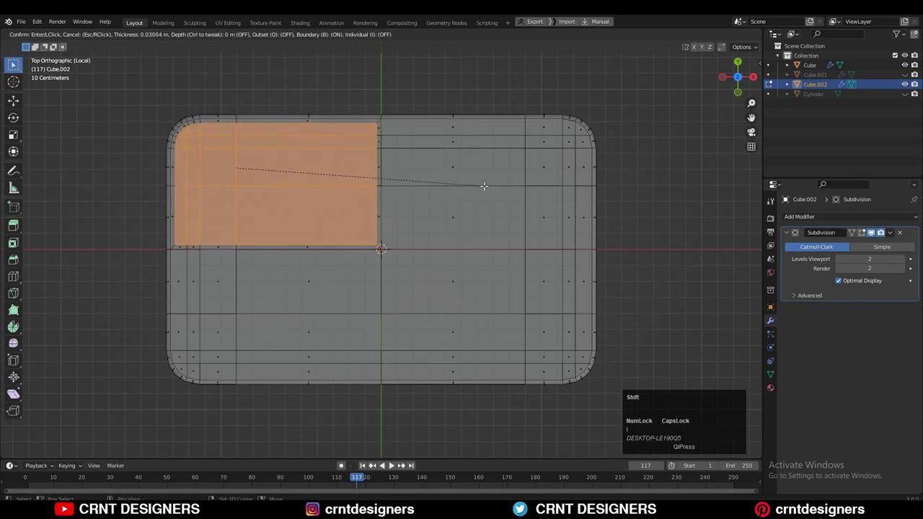
left_click(484, 186)
Step: Scale the inset quadrant faces to 0.8 in X and Y only, and nudge them in plane to even out the surrounding border
key("s")
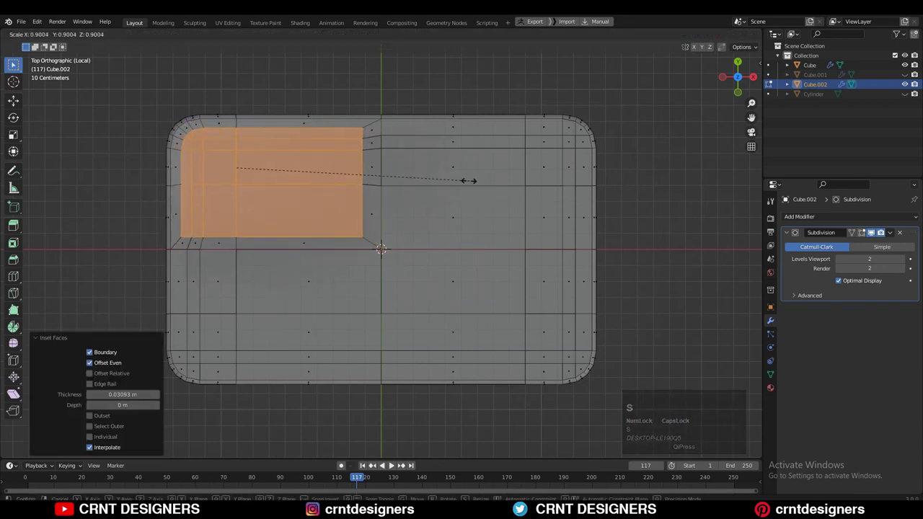
key("shift")
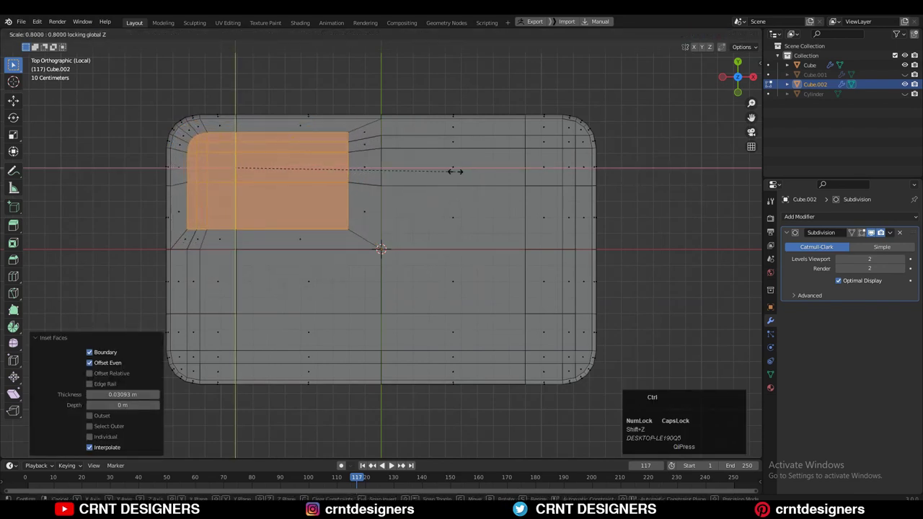
left_click(456, 170, "ctrl")
left_click(706, 35)
left_click_drag(276, 177, 276, 182)
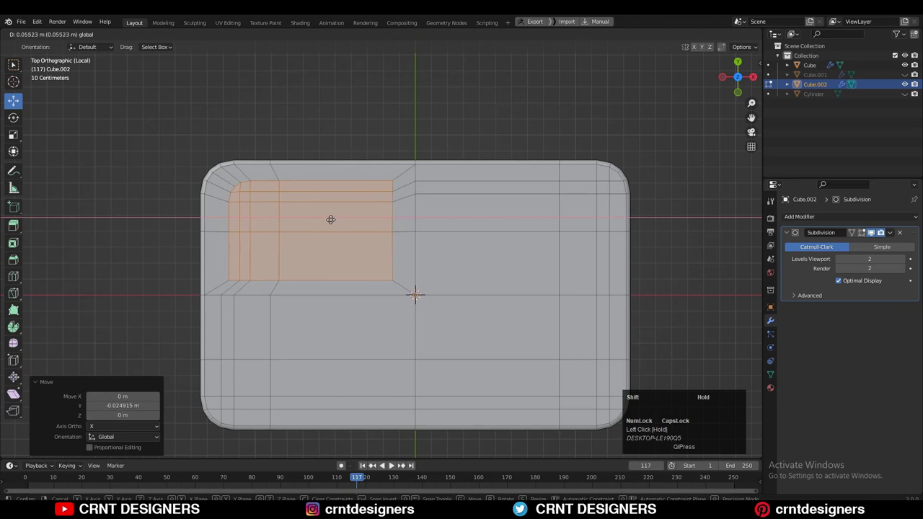
left_click_drag(331, 219, 320, 222, "shift")
left_click_drag(319, 223, 319, 223, "shift")
Step: Delete the inset faces of the quadrant to open up its pocket
key("3")
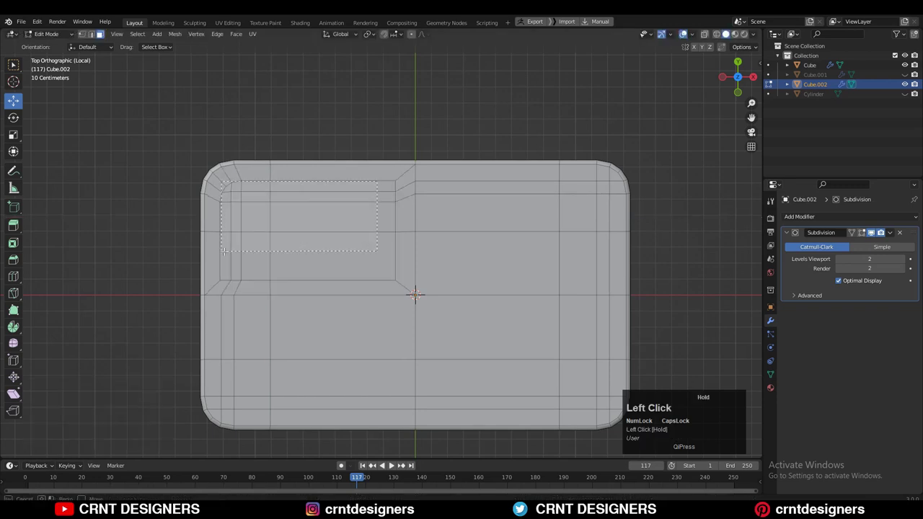
key("x")
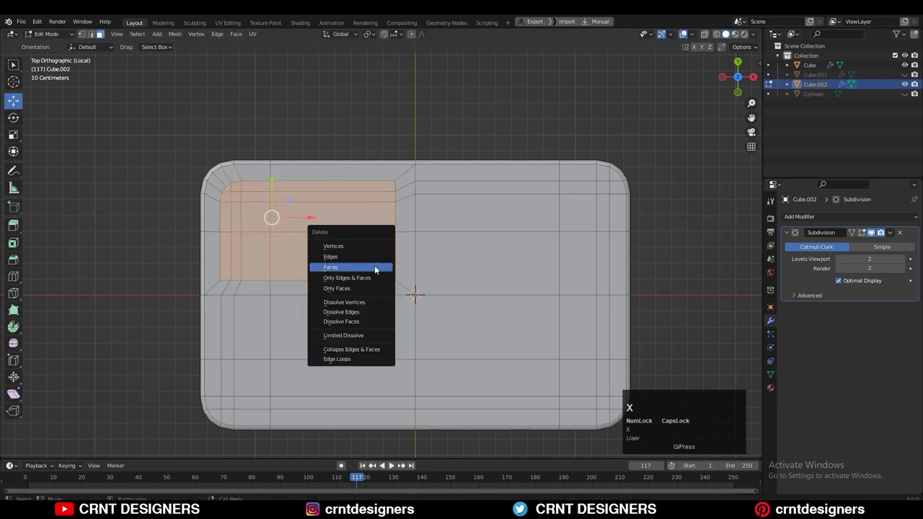
left_click(377, 267)
key("x")
left_click(388, 194)
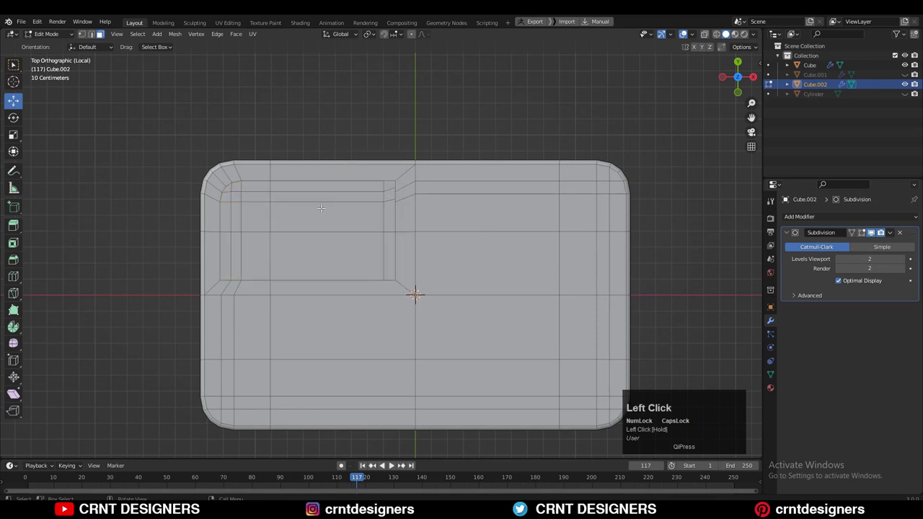
Step: Symmetrize the whole block from -X to +X, and again from +Y to -Y
middle_click_drag(302, 227, 400, 152)
key("a")
left_click(179, 36)
left_click(203, 170)
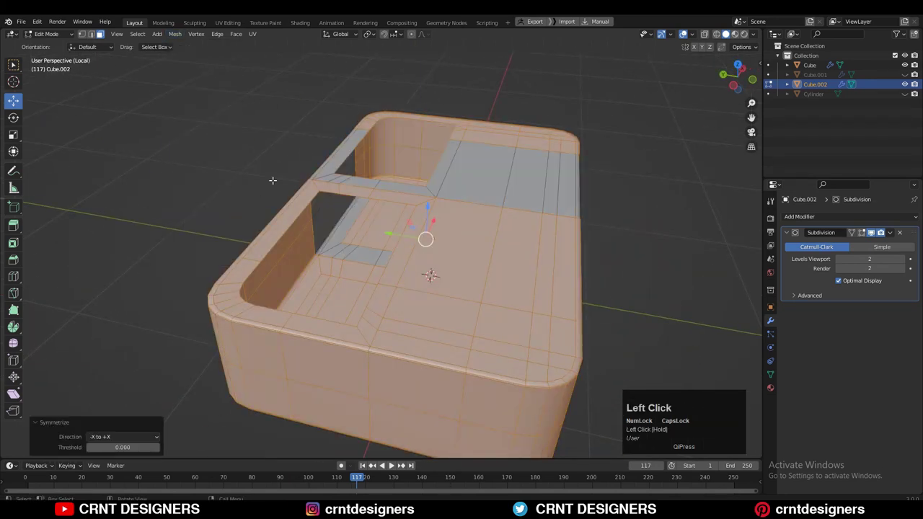
key("a")
left_click(175, 34)
left_click(198, 169)
left_click(126, 415)
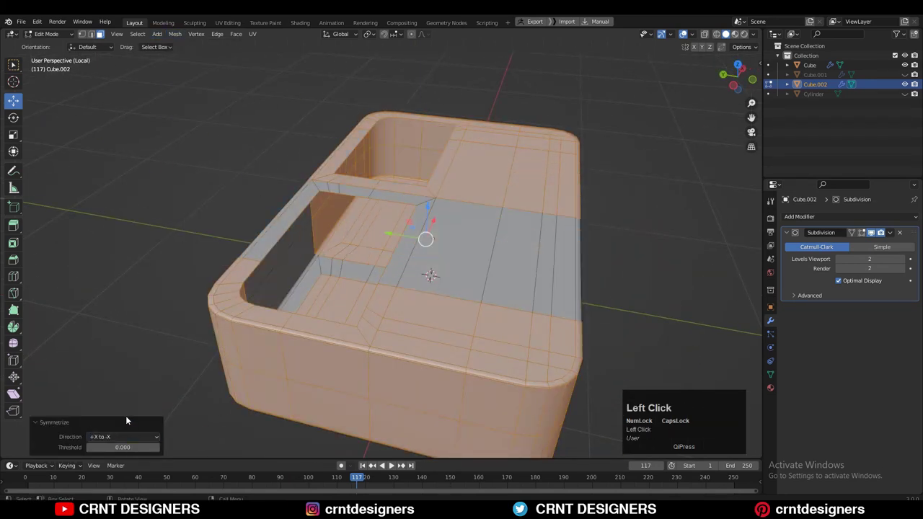
left_click(119, 437)
left_click(114, 432)
left_click(122, 394)
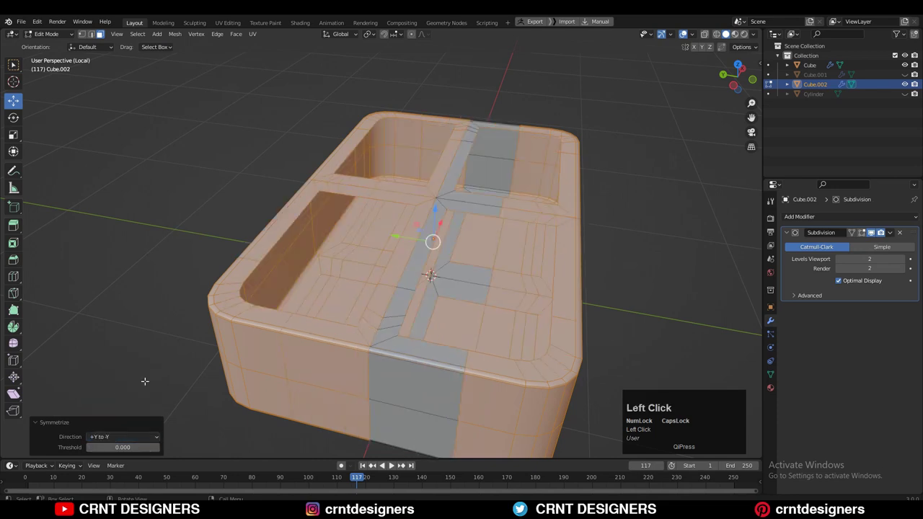
Step: Symmetrize the whole block from +Z to -Z so the openings go through its underside
key("a")
left_click(175, 34)
left_click(198, 169)
left_click(114, 437)
left_click(110, 383)
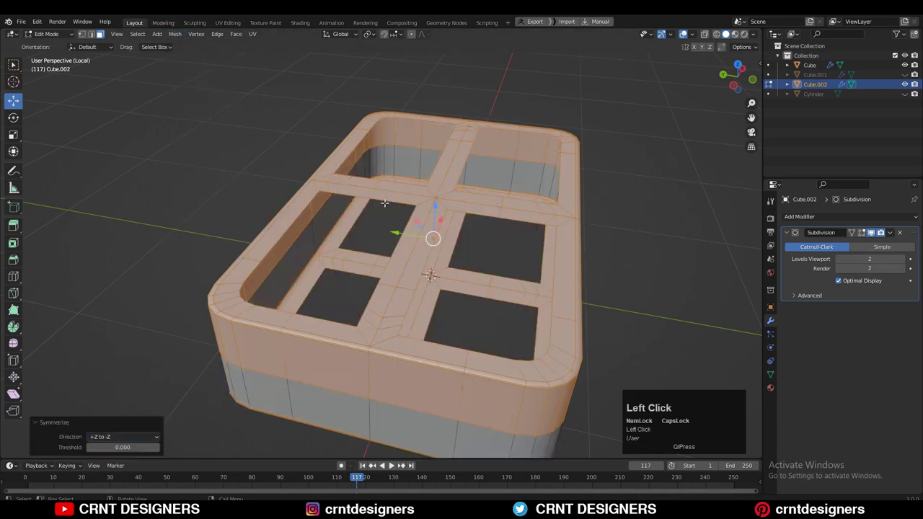
Step: Select the top and bottom edge loops of one rounded-corner opening and bridge them into inner walls
middle_click_drag(289, 260, 312, 245)
key("2")
left_click(312, 244, "alt")
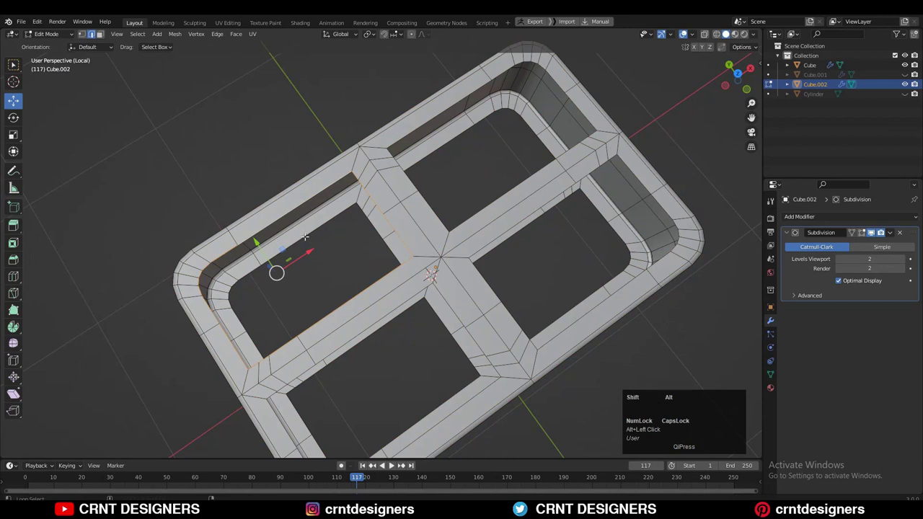
right_click(305, 236)
left_click(319, 231)
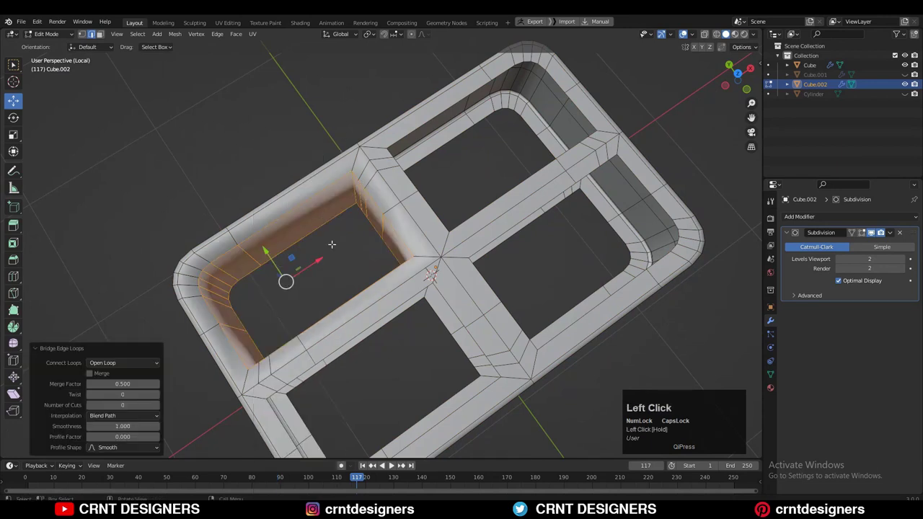
Step: Inset the opening's new wall faces and cut a supporting edge loop around the opening on the top surface close to its rim
middle_click_drag(332, 245, 303, 198)
key("3")
key("i")
left_click(442, 189)
middle_click_drag(303, 198, 312, 270, "shift")
key("ctrl+r")
left_click(310, 263)
left_click(293, 206)
Step: Inspect the opening's rim and cut two supporting edge loops beside one of its square corners
middle_click_drag(293, 206, 390, 191)
left_click(351, 182)
scroll(433, 210, "up", 5)
key("2")
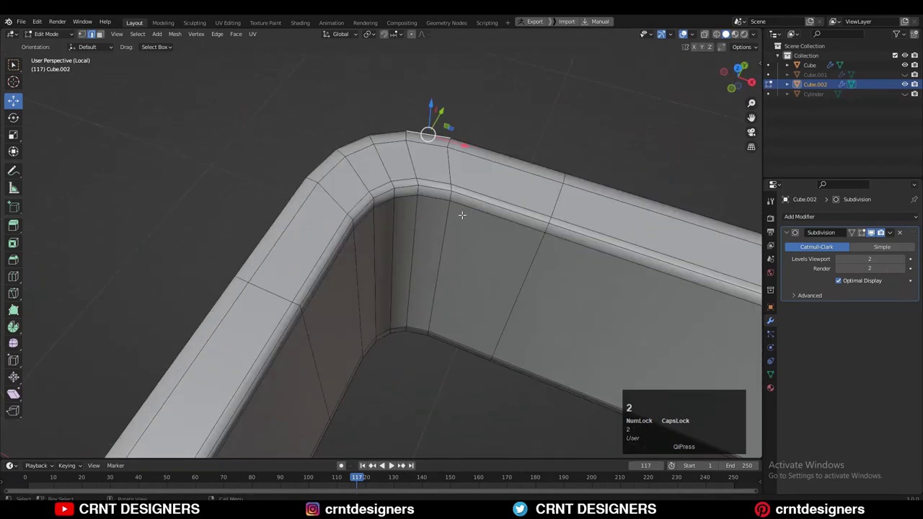
left_click(469, 208, "alt")
key("w")
scroll(549, 227, "up", 2)
middle_click_drag(469, 208, 629, 317)
left_click(553, 208)
scroll(553, 208, "down", 4)
scroll(599, 303, "up", 3)
key("ctrl+r")
left_click(592, 287, "ctrl")
left_click(589, 287, "ctrl")
key("ctrl+r")
left_click(581, 209)
left_click(579, 256, "ctrl")
Step: Cut further supporting edge loops near the opening's square corner where the divider meets the short outer side
scroll(569, 346, "down", 2)
scroll(245, 272, "up", 2)
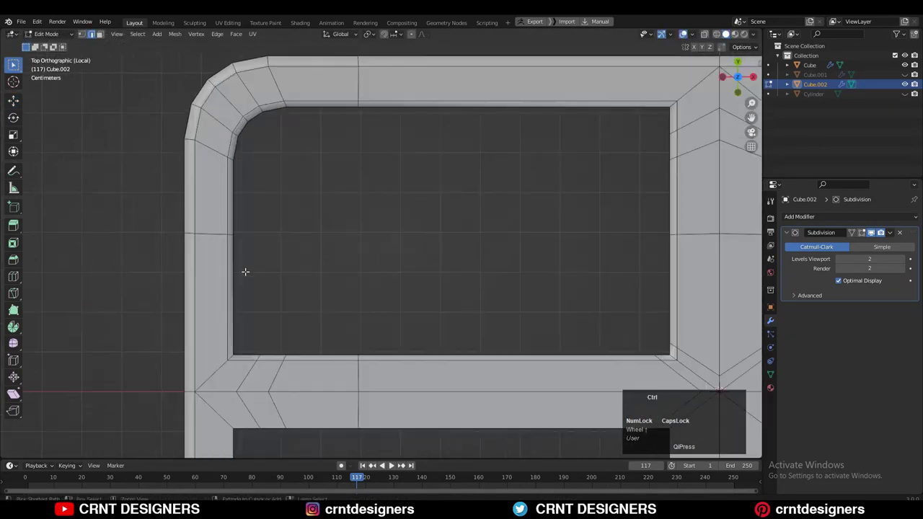
left_click(237, 326, "ctrl")
key("ctrl+r")
left_click(426, 273, "ctrl")
left_click(372, 268, "ctrl")
Step: Cut a supporting edge loop near the opening's square corner where the divider meets the long outer side
scroll(373, 267, "down", 3)
scroll(459, 274, "up", 3)
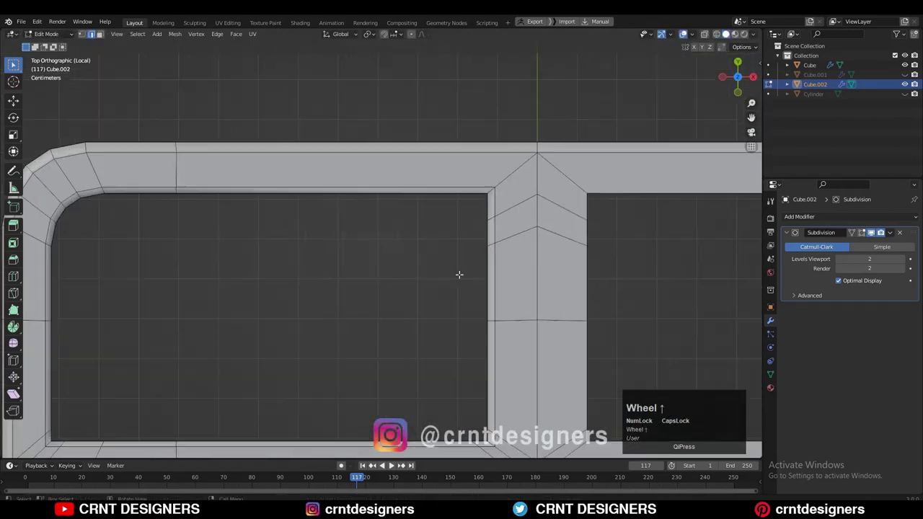
key("ctrl+r")
left_click(424, 192, "ctrl")
left_click(520, 193, "ctrl")
Step: Select the whole block mesh and symmetrize the supported opening onto the others, including from -X to +X
scroll(461, 196, "down", 4)
middle_click_drag(406, 199, 433, 155)
middle_click_drag(433, 155, 411, 137, "shift")
key("a")
left_click(178, 35)
left_click(194, 171)
left_click(175, 35)
left_click(215, 169)
left_click(106, 437)
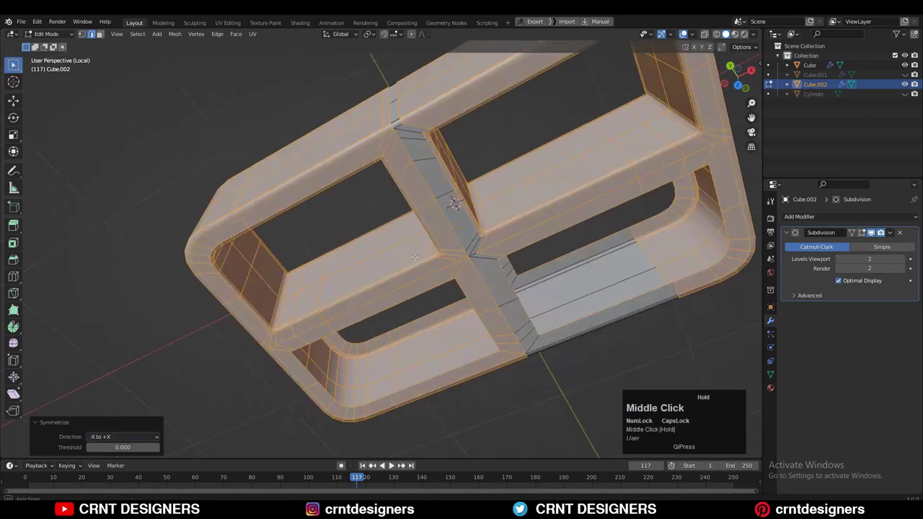
Step: Symmetrize the whole block across the remaining axis, leave mesh editing and isolation, and review the block together with the frame
key("a")
left_click(175, 34)
left_click(214, 169)
left_click(112, 437)
left_click(112, 395)
key("Tab")
key("slash")
key("shift+alt+z")
middle_click_drag(415, 353, 448, 249)
middle_click_drag(440, 238, 560, 164, "shift")
left_click(684, 34)
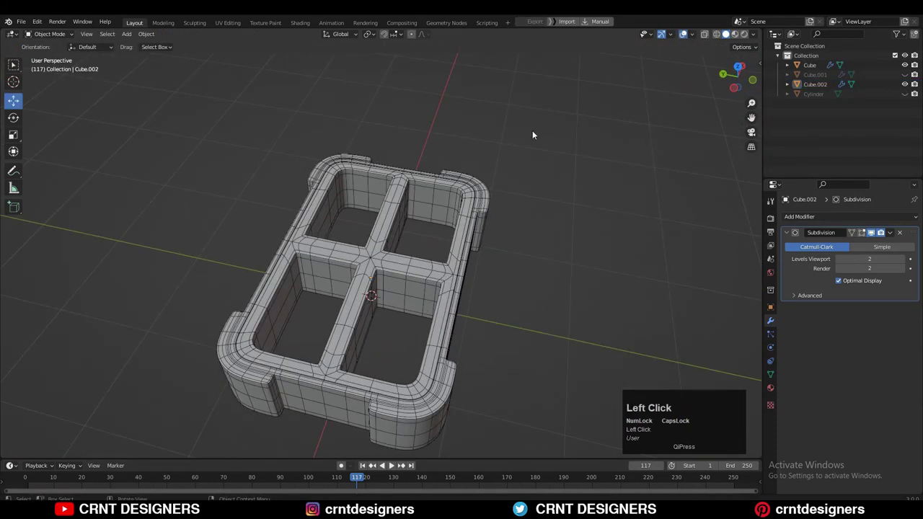
Step: Select the ring of inner wall faces of one opening in the block
scroll(406, 222, "up", 3)
key("Tab")
key("2")
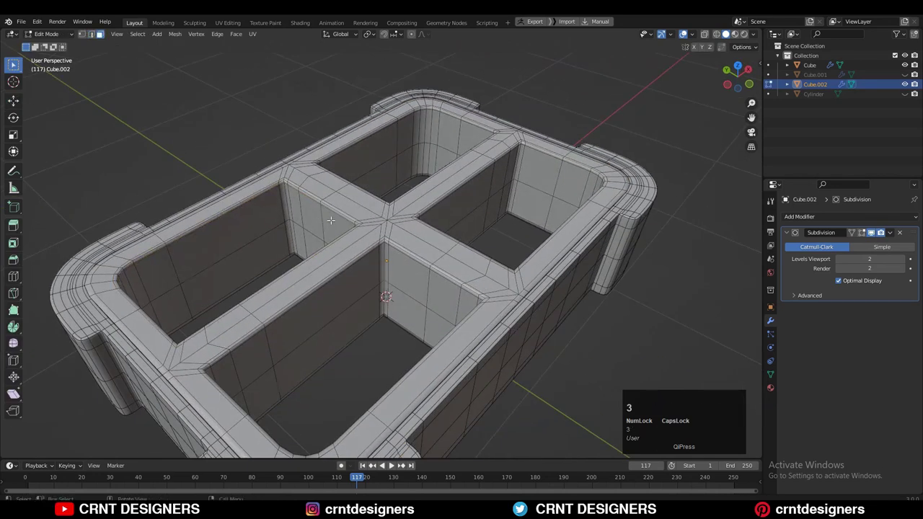
left_click(313, 213, "alt")
left_click(301, 237, "alt+shift")
middle_click_drag(305, 237, 396, 233)
scroll(396, 233, "up", 1)
key("ctrl+KP_Add")
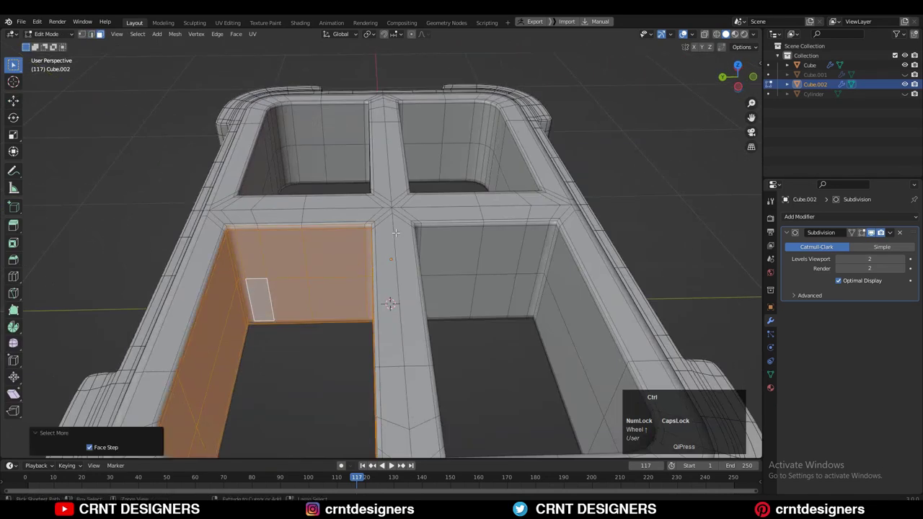
key("ctrl+z")
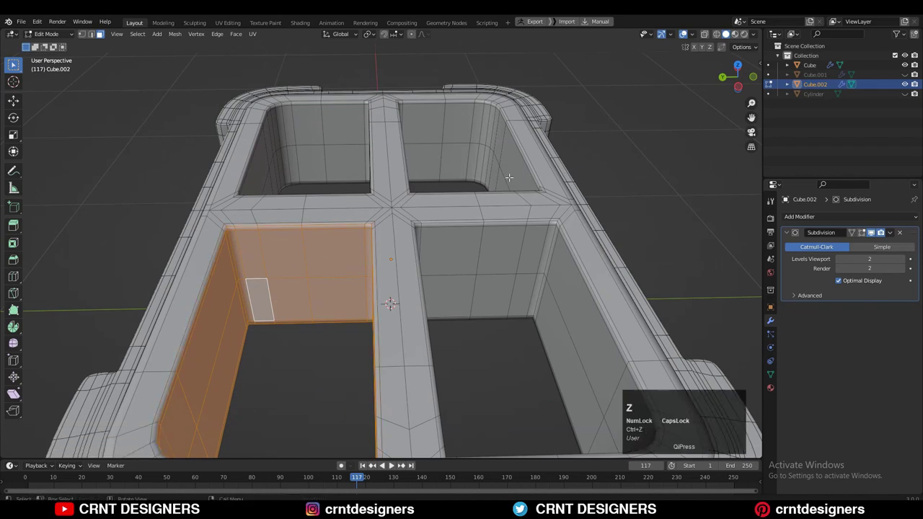
Step: Scale the selected wall faces to 0.7 along Z and shrink them inward so the opening gets sloped sides
key("s")
key("z")
left_click(413, 191)
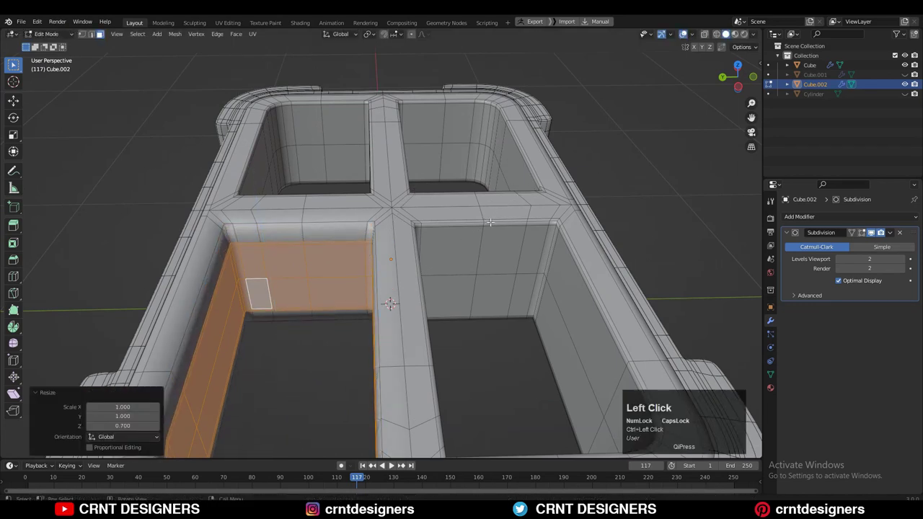
key("alt+s")
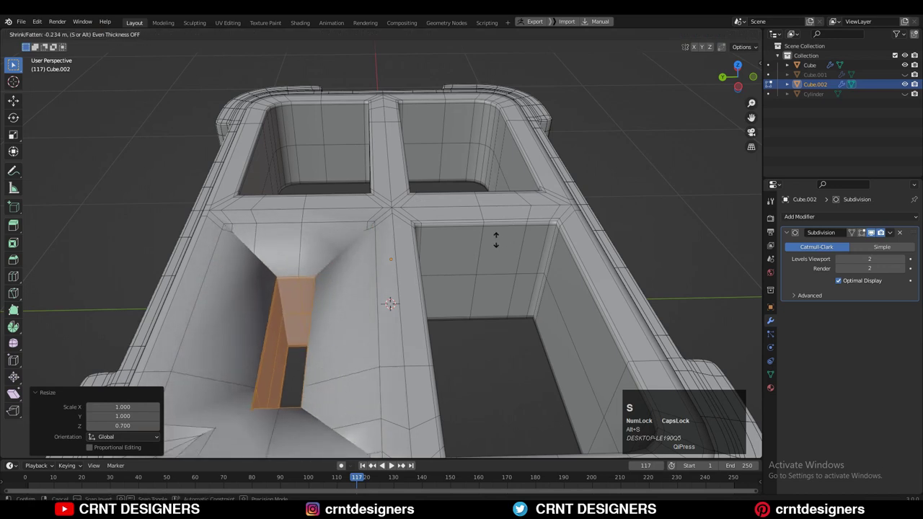
right_click(540, 205)
Step: Cut two supporting edge loops around the opening, beside the edges of its new sloped sides, and check the smoothed block without overlays
scroll(540, 206, "up", 5)
middle_click_drag(530, 234, 621, 270)
key("ctrl+r")
left_click(359, 259, "ctrl")
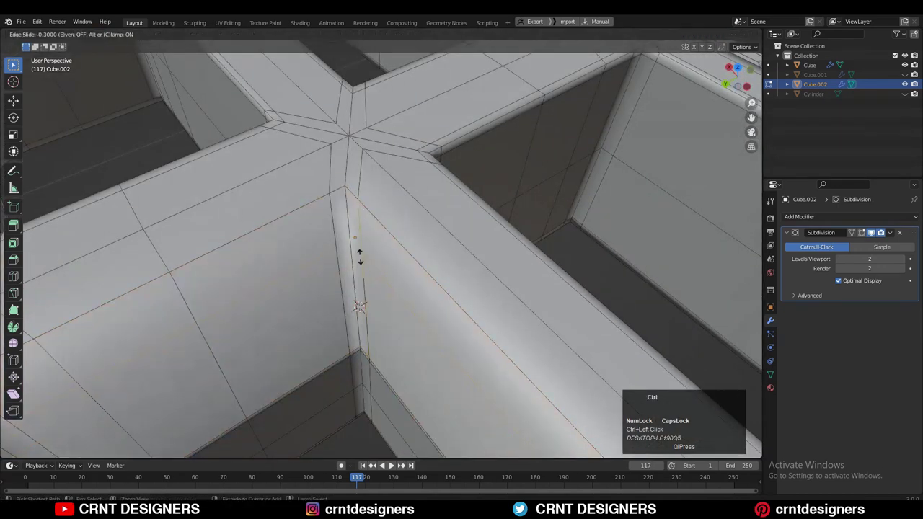
left_click(362, 211, "ctrl")
key("ctrl+r")
left_click(363, 160)
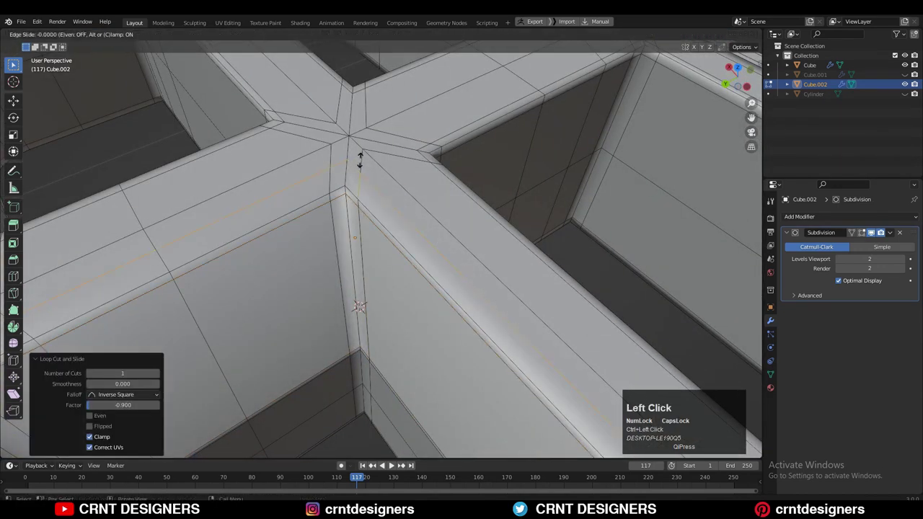
left_click(362, 177, "ctrl")
key("Tab")
scroll(365, 179, "down", 6)
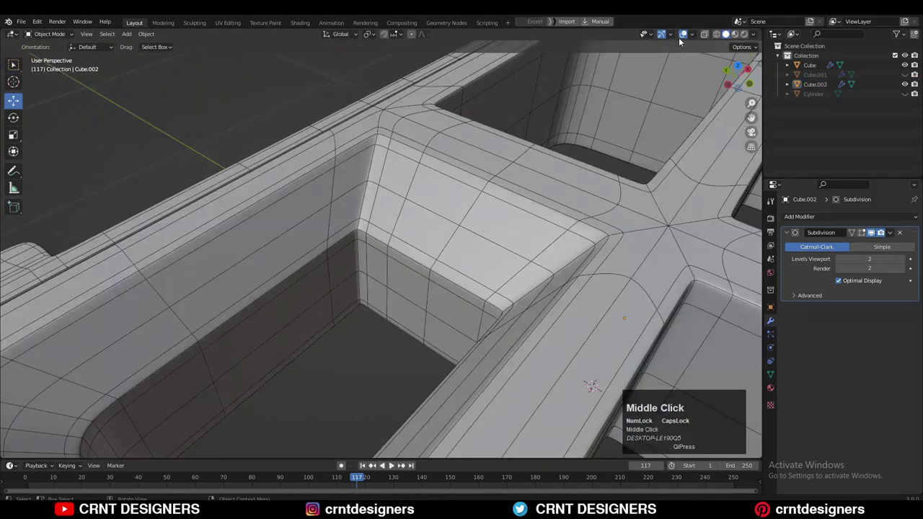
left_click(682, 35)
scroll(526, 160, "down", 5)
middle_click_drag(526, 162, 505, 184)
Step: Symmetrize the whole block mesh onto the other openings, including +Y to -Y and +Z to -Z, and review the case without overlays
left_click(737, 68)
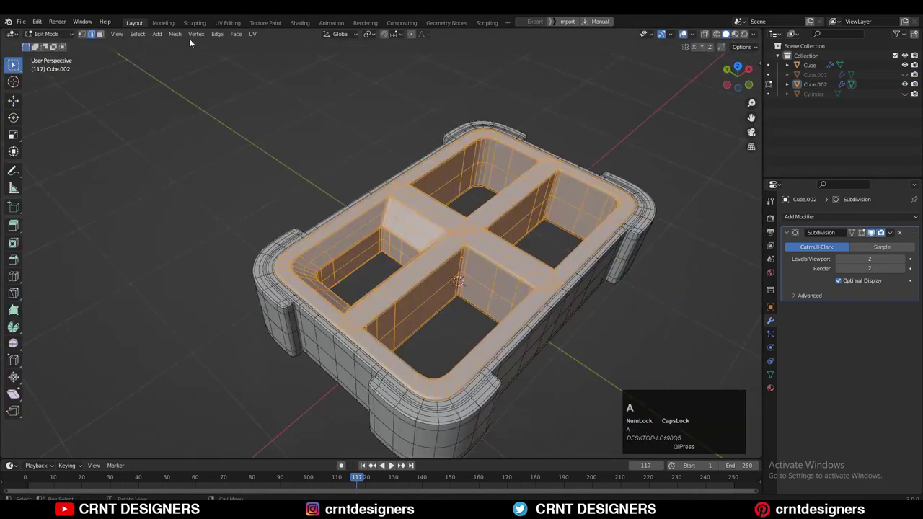
left_click(176, 34)
left_click(199, 152)
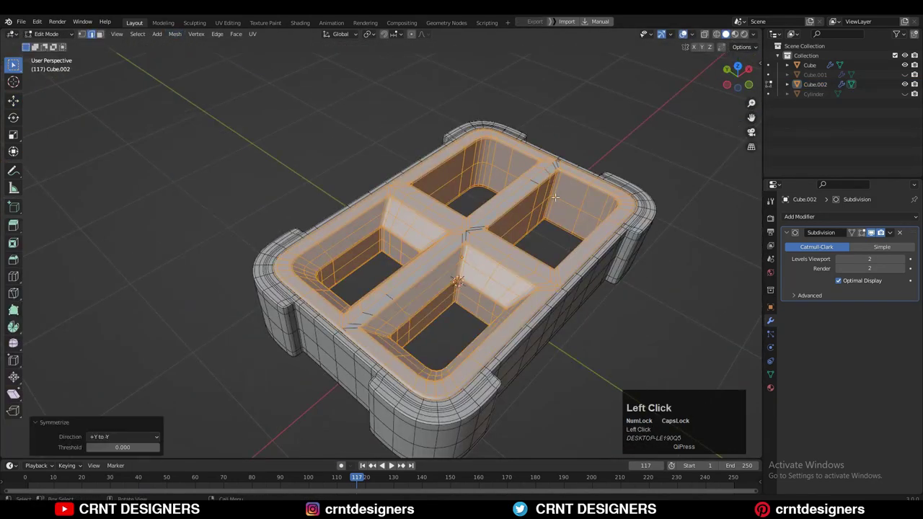
left_click(175, 34)
left_click(199, 152)
left_click(176, 34)
left_click(198, 167)
left_click(122, 437)
left_click(119, 394)
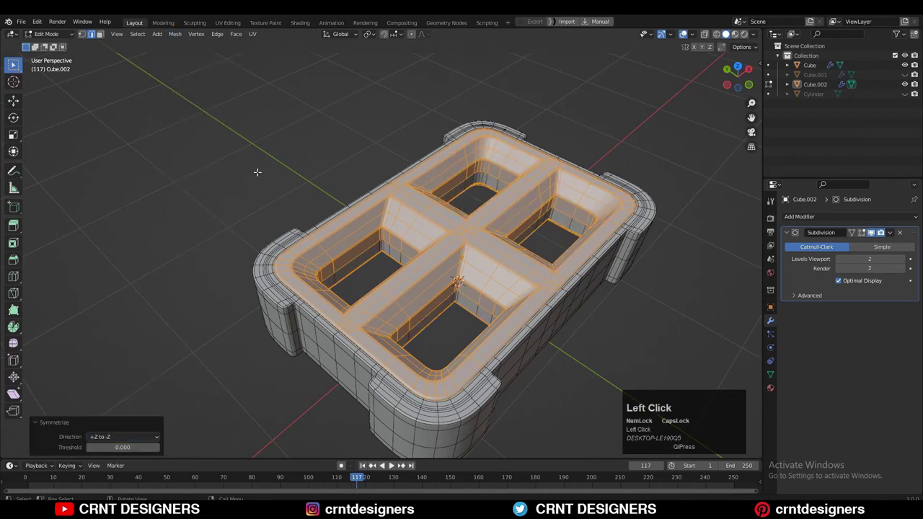
key("Tab")
left_click(260, 170)
left_click(683, 34)
middle_click_drag(612, 80, 687, 102)
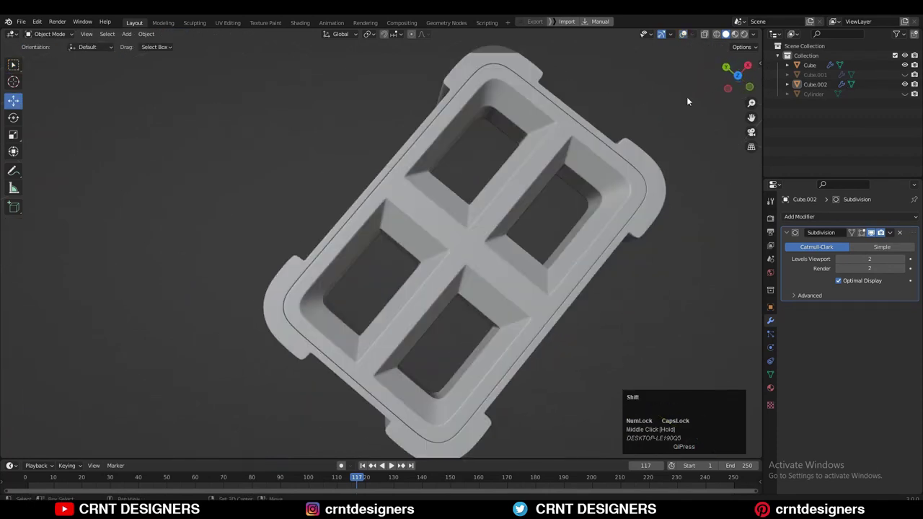
Step: In top view, slide the supporting vertex near the corner bumper's end along its edge with a factor of 0.036
left_click(737, 75)
key("ctrl+a")
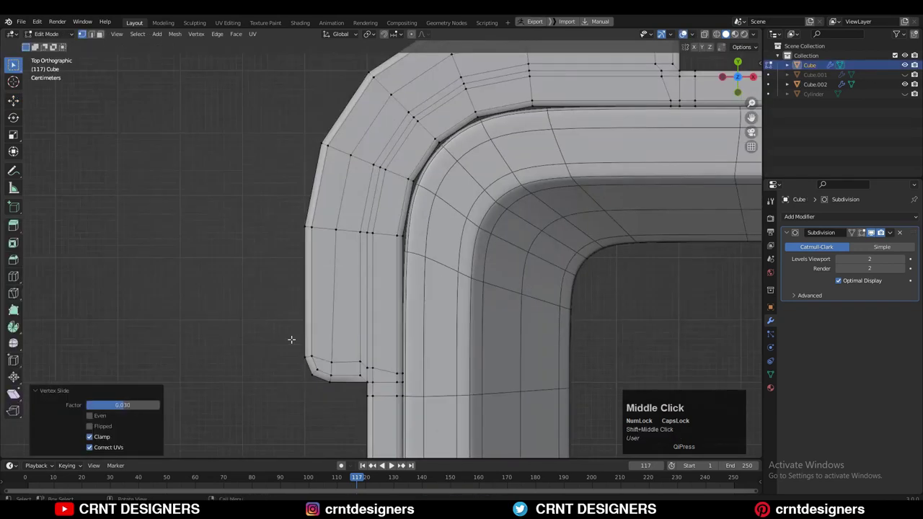
left_click(334, 355)
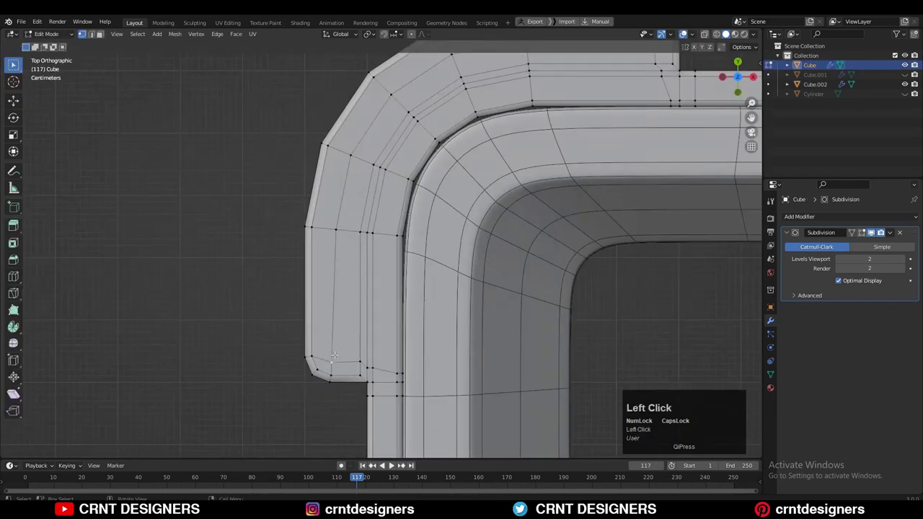
left_click(335, 353)
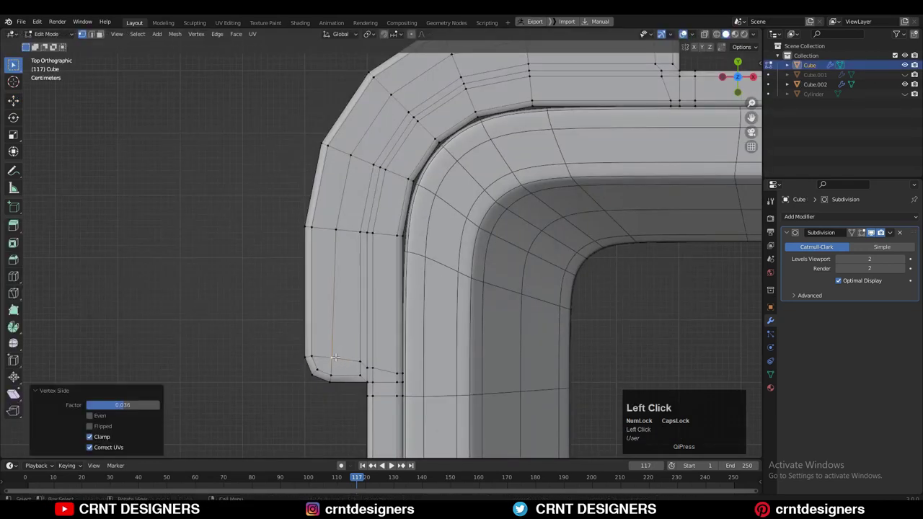
Step: Select the top faces of the corner bumper around its curve and inset them by about 0.0075 m
scroll(627, 89, "up", 2)
left_click(622, 106, "ctrl+shift")
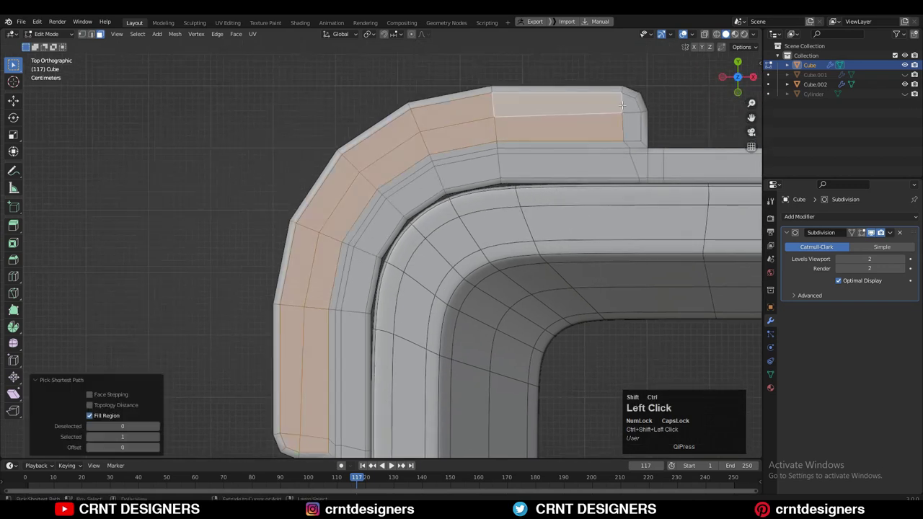
left_click(633, 109, "shift")
middle_click_drag(663, 123, 453, 174, "shift")
left_click(686, 109)
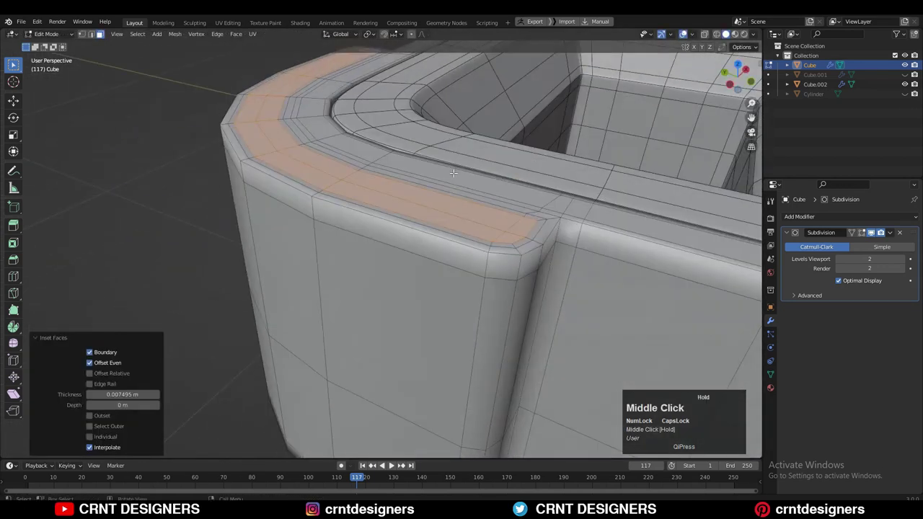
Step: Extrude the inset bumper faces about 0.0165 m downward, inset the recess floor by about 0.006 m and inspect the smoothed recess
key("e")
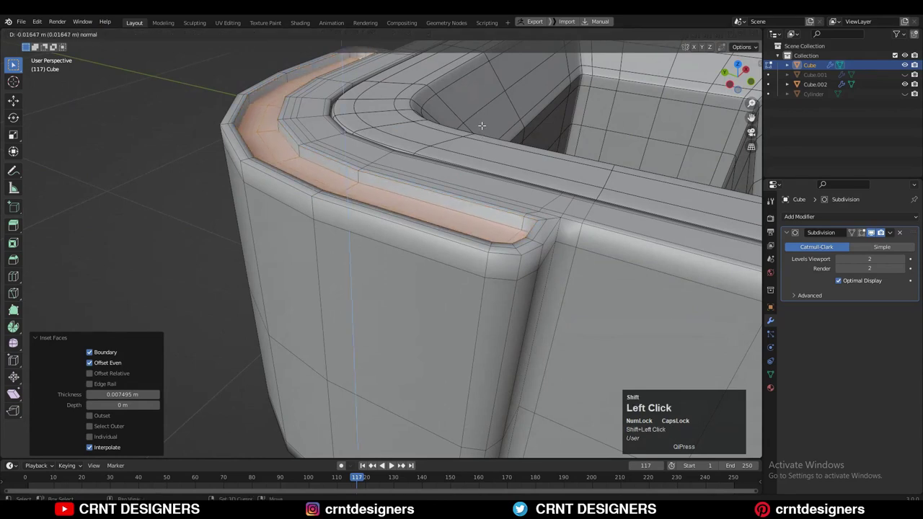
left_click(481, 125)
middle_click_drag(481, 126, 549, 177, "shift")
key("i")
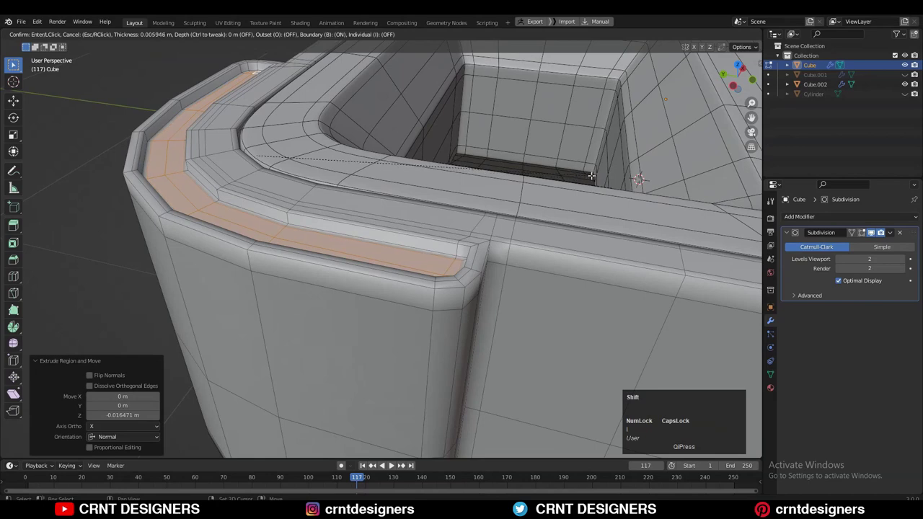
left_click(595, 177, "shift")
key("Tab")
scroll(284, 97, "down", 3)
middle_click_drag(284, 97, 293, 253)
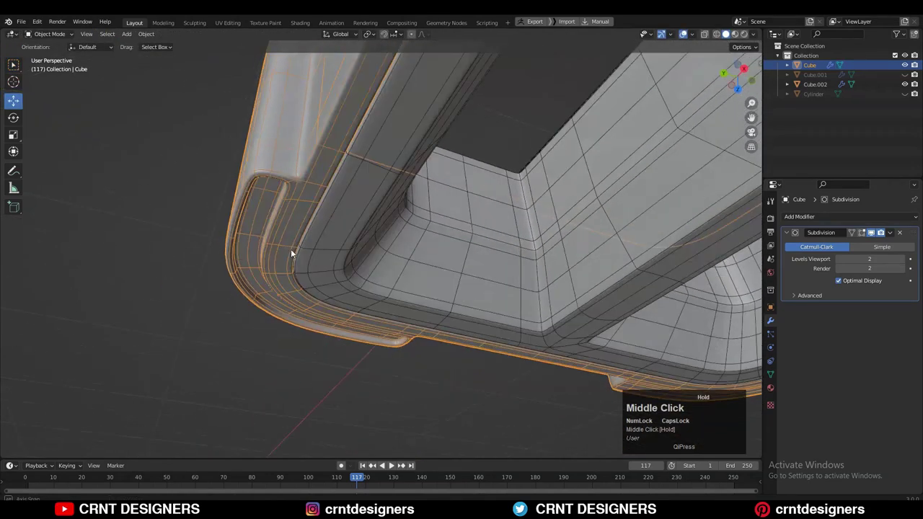
Step: Cut supporting edge loops around the side walls of the bumper's recess
left_click(476, 143)
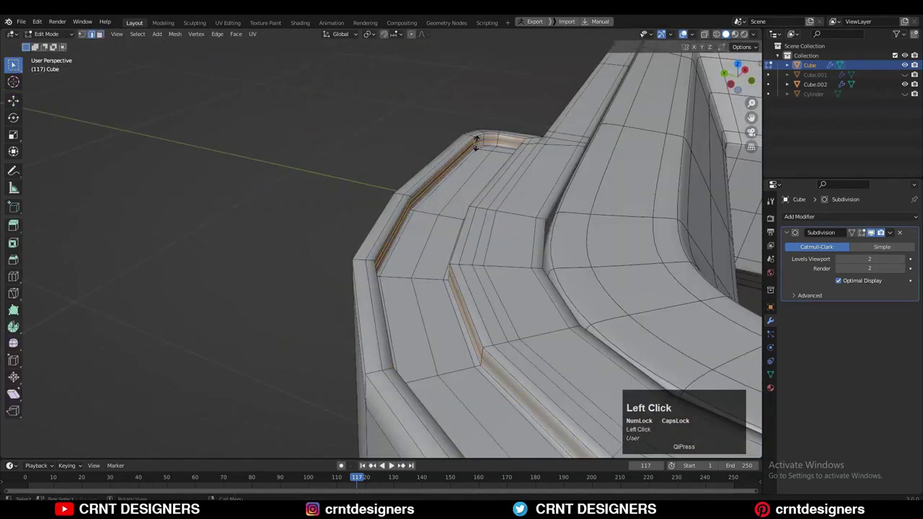
key("Tab")
scroll(521, 181, "down", 3)
middle_click_drag(521, 181, 505, 288)
scroll(504, 289, "up", 4)
key("Tab")
key("ctrl+r")
left_click(462, 168, "ctrl")
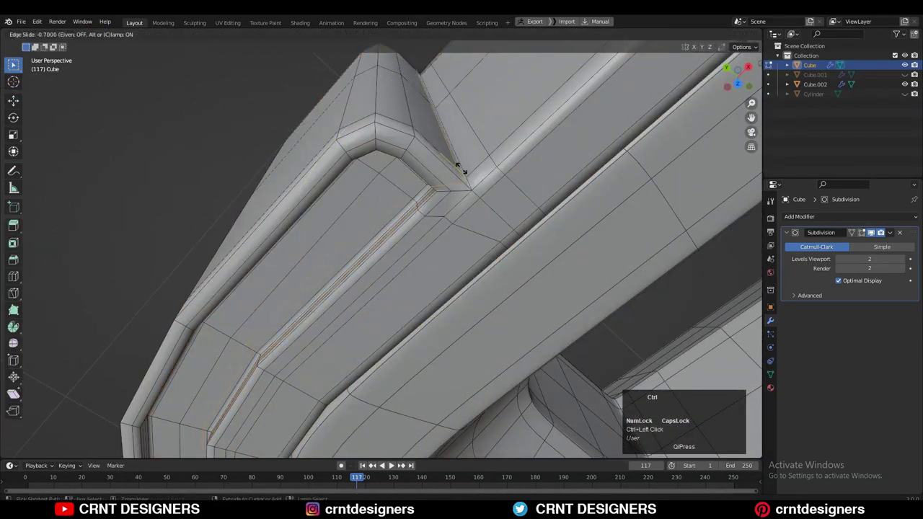
left_click(459, 166)
Step: Select the path of cross edges beside one end of the bumper's recess and slide it along the frame
scroll(459, 166, "down", 3)
middle_click_drag(459, 166, 376, 270)
key("Tab")
scroll(377, 269, "up", 3)
key("Tab")
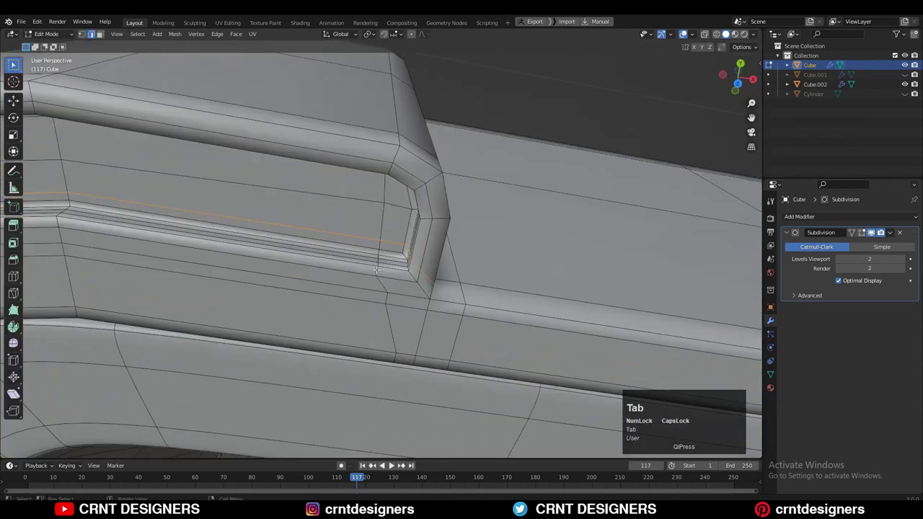
left_click(386, 302, "ctrl+shift")
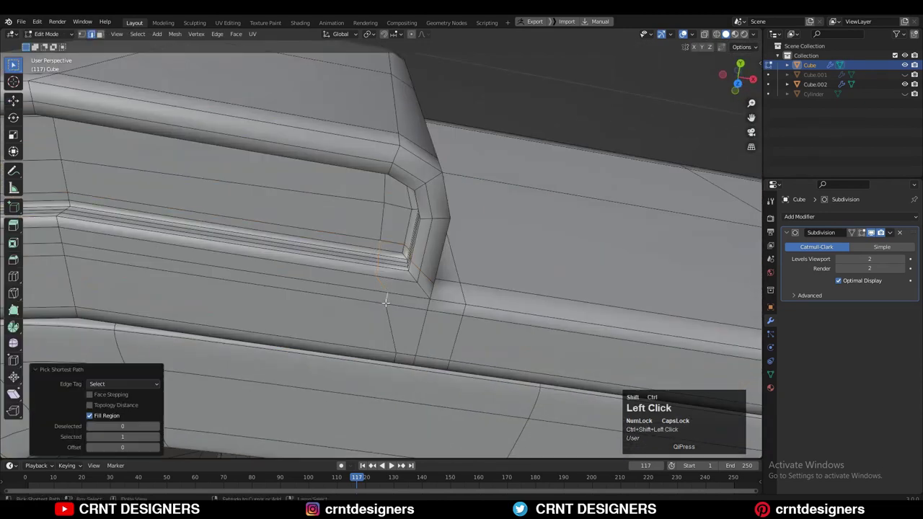
left_click(521, 283)
key("Tab")
scroll(523, 284, "down", 4)
Step: Slide the cross edges beside the bumper's other end by a factor of 0.5 and check the smoothing without overlays
middle_click_drag(523, 284, 379, 288)
key("Tab")
scroll(378, 287, "up", 3)
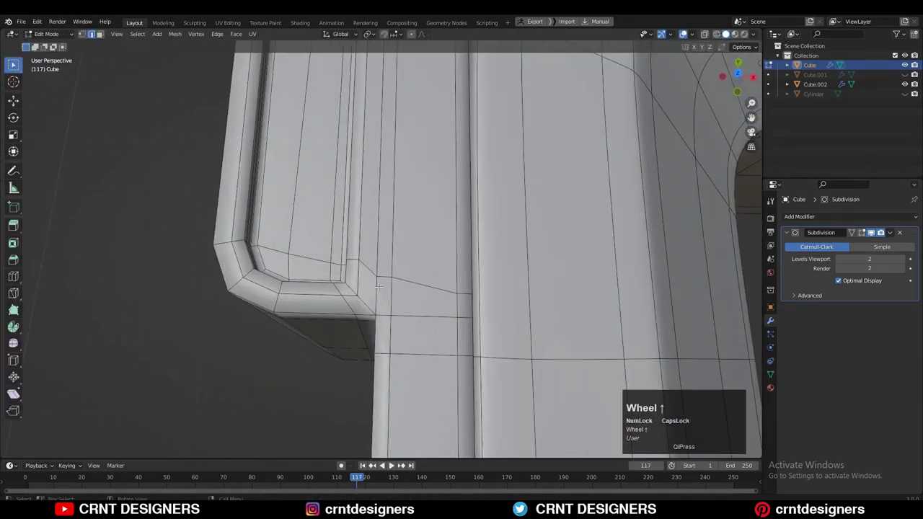
left_click(380, 276, "ctrl+shift")
left_click(375, 324, "ctrl")
key("Tab")
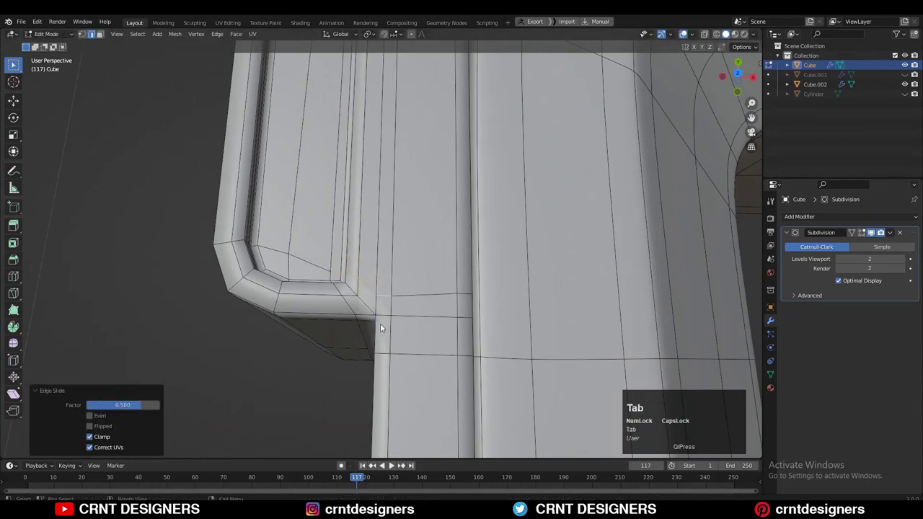
left_click(683, 34)
left_click(683, 34)
Step: Cut a supporting edge loop around the bumper's top rim, just outside the recess
key("Tab")
middle_click_drag(462, 242, 404, 159)
key("ctrl+r")
left_click(358, 151)
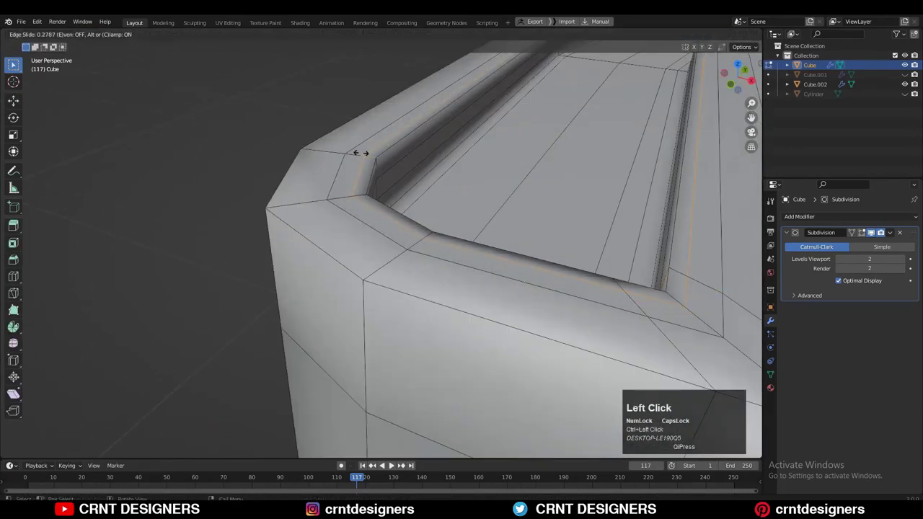
left_click(346, 151)
Step: Slide the selected edges on the bumper's rim and inspect the smoothed recess corner without overlays
key("ctrl+r")
key("Tab")
key("Tab")
key("g")
key("g")
left_click(462, 245)
key("Tab")
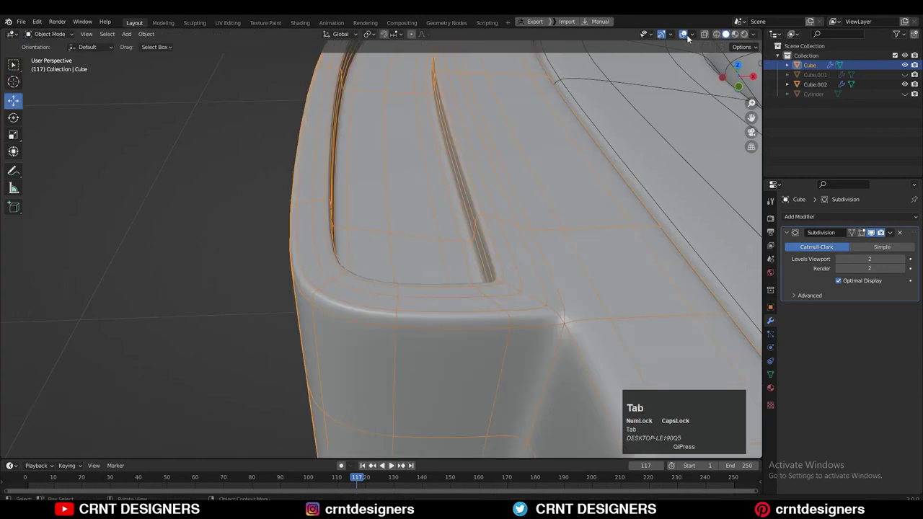
left_click(683, 34)
middle_click_drag(534, 181, 461, 281)
left_click(683, 35)
Step: Return to mesh editing and slide the selected edges near the bumper's corner again
key("Tab")
middle_click_drag(462, 202, 389, 173)
middle_click_drag(390, 173, 432, 202, "ctrl")
key("g")
key("g")
left_click(367, 124)
Step: Select an edge loop near the bumper's corner, slide it into position and check the smoothed result
left_click(387, 142)
left_click(387, 141)
left_click(400, 158, "alt")
key("g")
key("g")
left_click(398, 157)
key("Tab")
key("Tab")
Step: Select the whole frame mesh, symmetrize it from +Z to -Z, leave mesh editing and review the case from several angles
key("a")
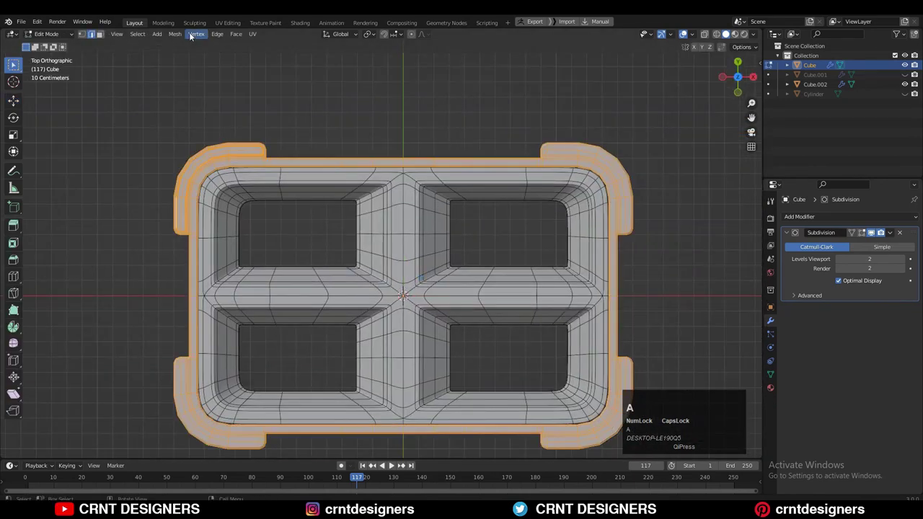
left_click(174, 34)
left_click(203, 169)
key("Tab")
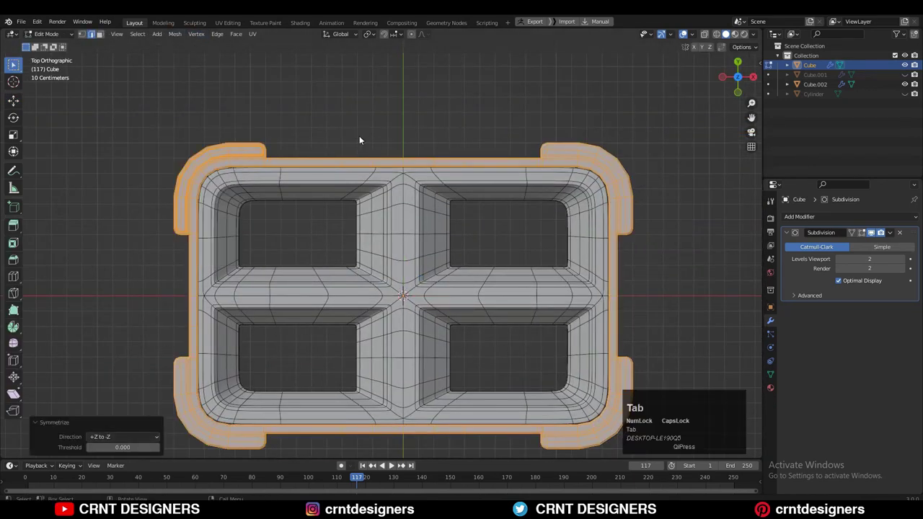
left_click(359, 136)
middle_click_drag(659, 47, 411, 238)
middle_click_drag(411, 238, 510, 274, "shift")
left_click(422, 223)
scroll(422, 224, "down", 4)
scroll(510, 274, "up", 2)
scroll(510, 273, "up", 1)
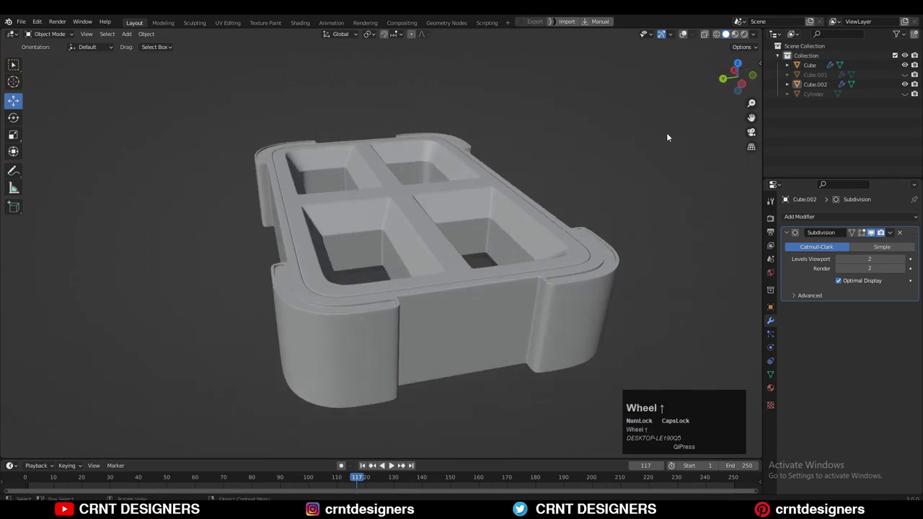
Step: Show the overlays, select the outer frame, open its mesh for face editing and isolate it in local view
left_click(684, 34)
left_click(493, 351)
middle_click_drag(493, 351, 416, 306)
key("Tab")
key("3")
key("Tab")
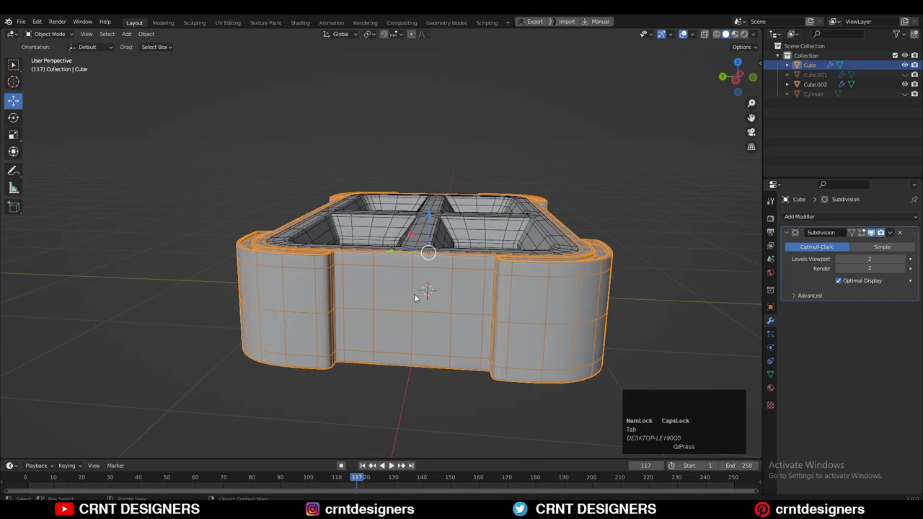
key("Tab")
key("slash")
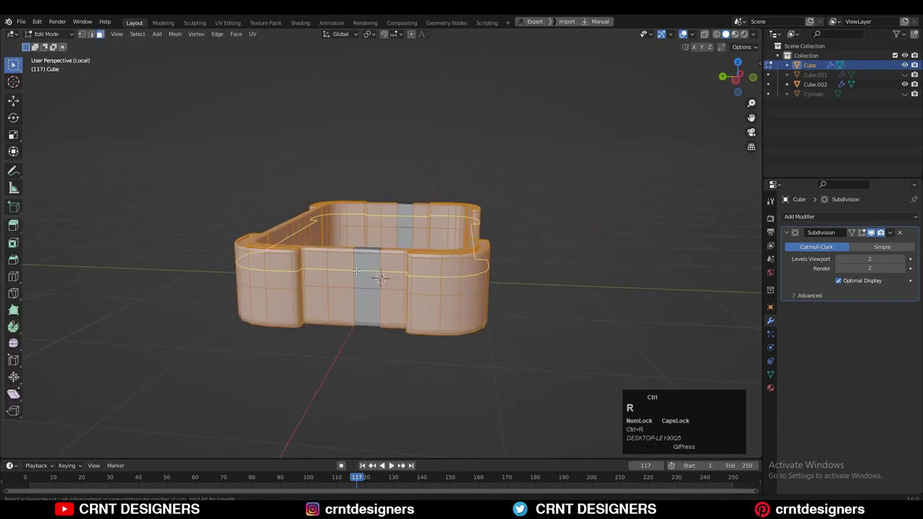
Step: Cut centred horizontal edge loops around the frame's outer and inner walls without sliding them
left_click(356, 271)
right_click(358, 292)
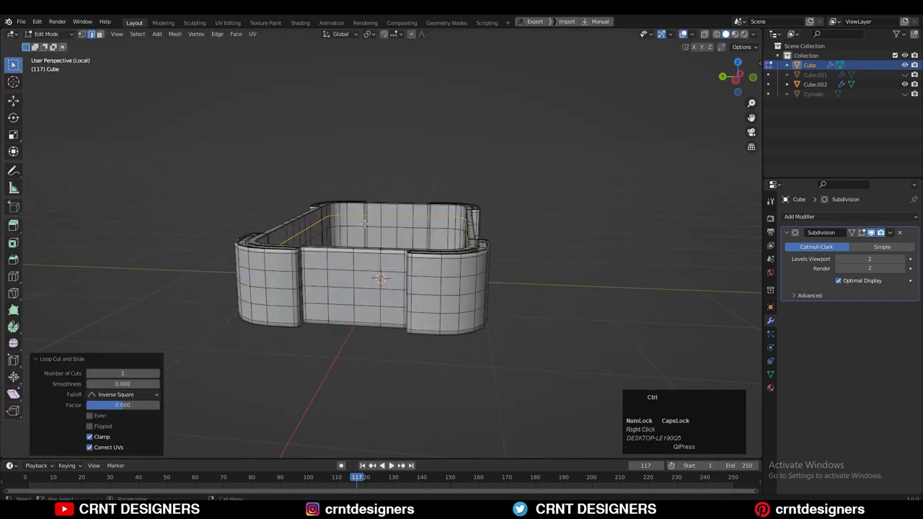
middle_click_drag(366, 235, 418, 286)
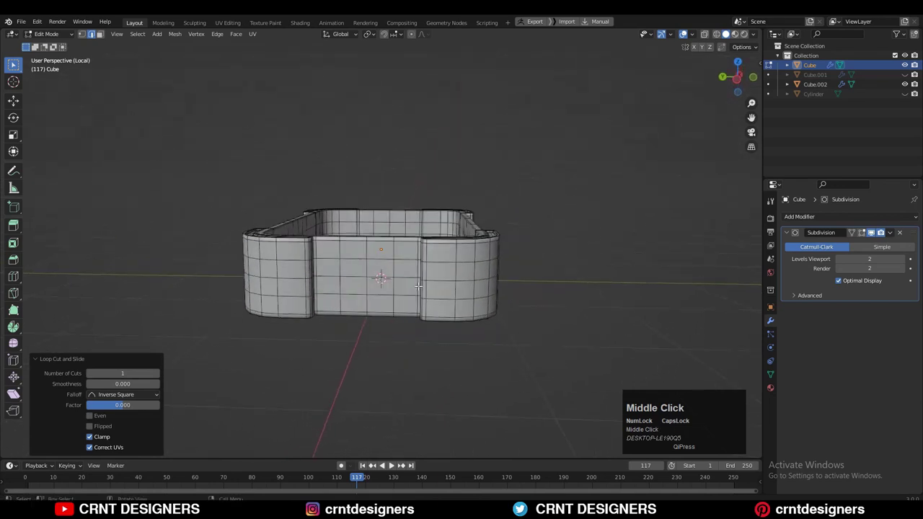
Step: Select the upper horizontal edge loops on the frame's outer and inner walls and level them by scaling along Z
left_click(736, 77)
left_click(706, 34)
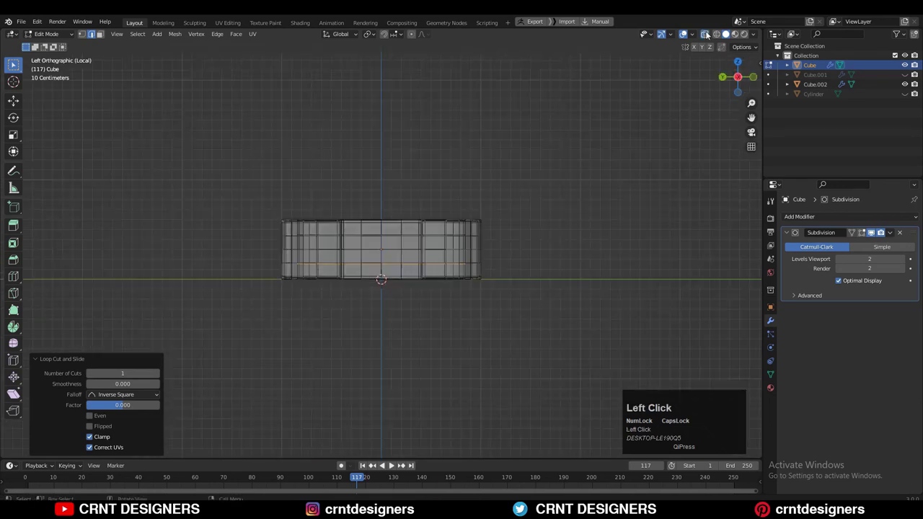
scroll(435, 215, "up", 5)
left_click(349, 205)
key("2")
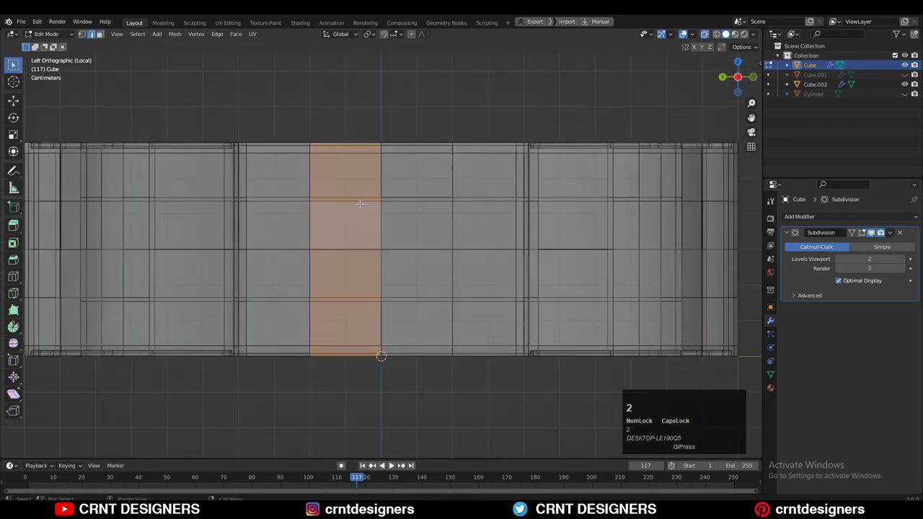
left_click(363, 199, "alt+shift")
middle_click_drag(363, 200, 368, 225)
left_click(737, 78)
scroll(566, 169, "down", 3)
key("s")
key("z")
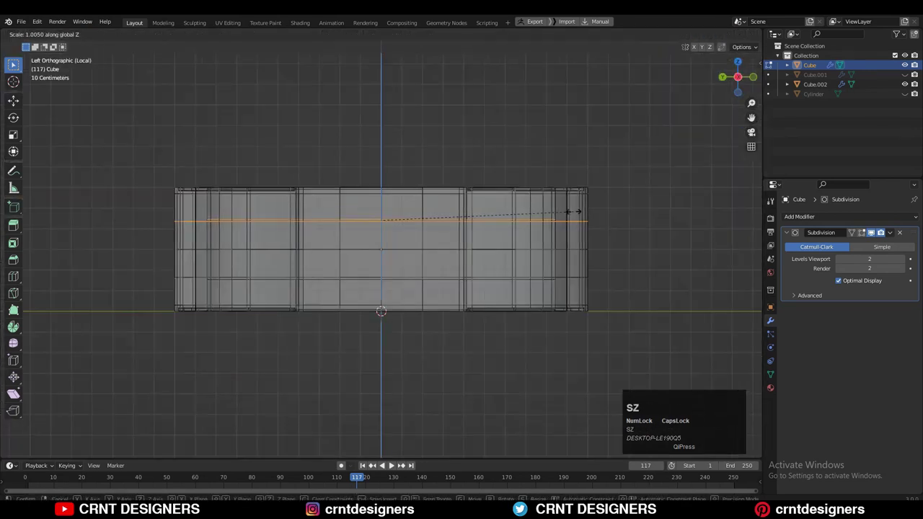
key("Return")
Step: Select the lower horizontal edge loops on the outer and inner walls and level them by scaling along Z
scroll(433, 275, "up", 3)
left_click(336, 291, "alt")
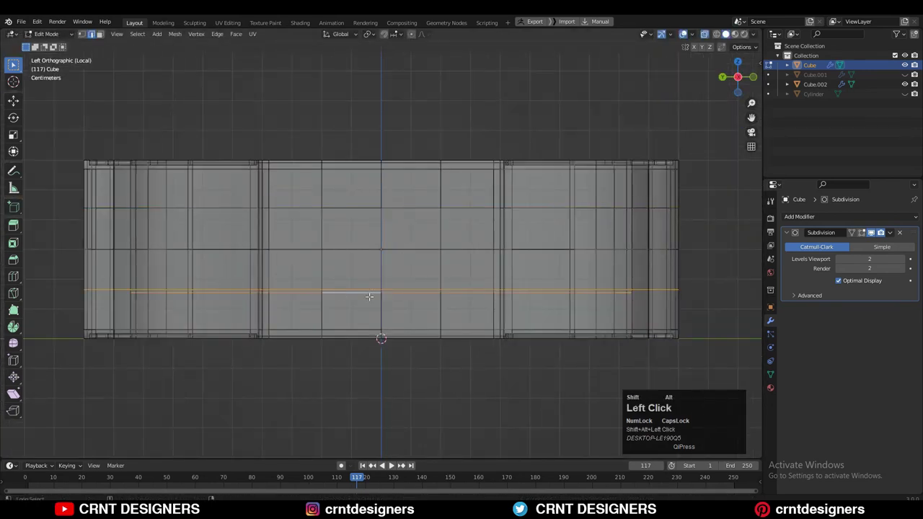
key("s")
key("z")
left_click(480, 288)
Step: Select the central faces of the frame's end wall, inset them about 0.0275 m and shape them with LoopTools Circle
key("3")
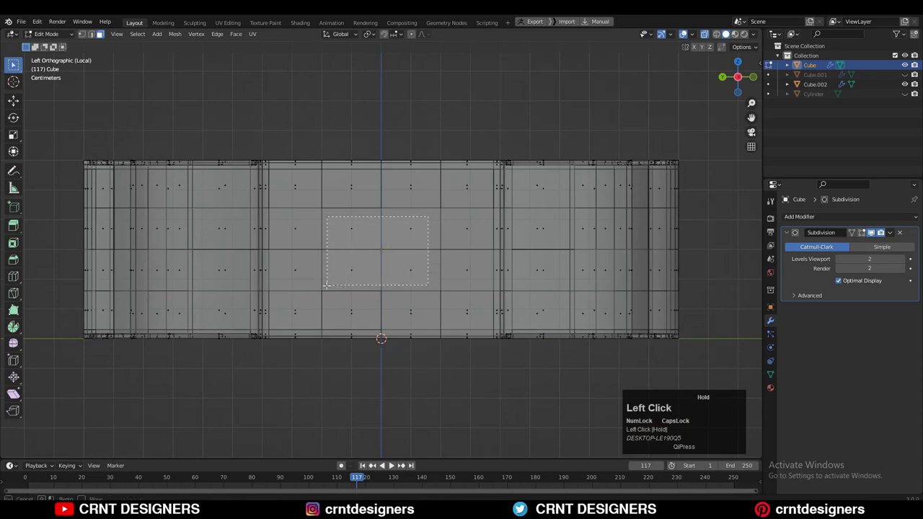
left_click_drag(326, 284, 327, 285)
left_click(508, 234)
right_click(506, 228)
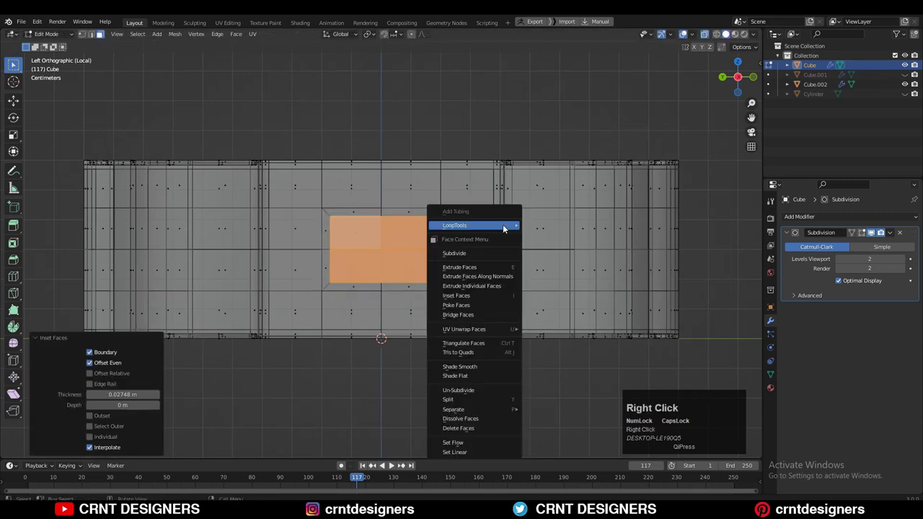
mouse_move(506, 228)
left_click(540, 235)
Step: Turn off X-ray, change the pivot point and scale the circular faces to 0.6
key("alt+z")
middle_click_drag(540, 234, 553, 237)
left_click(341, 35)
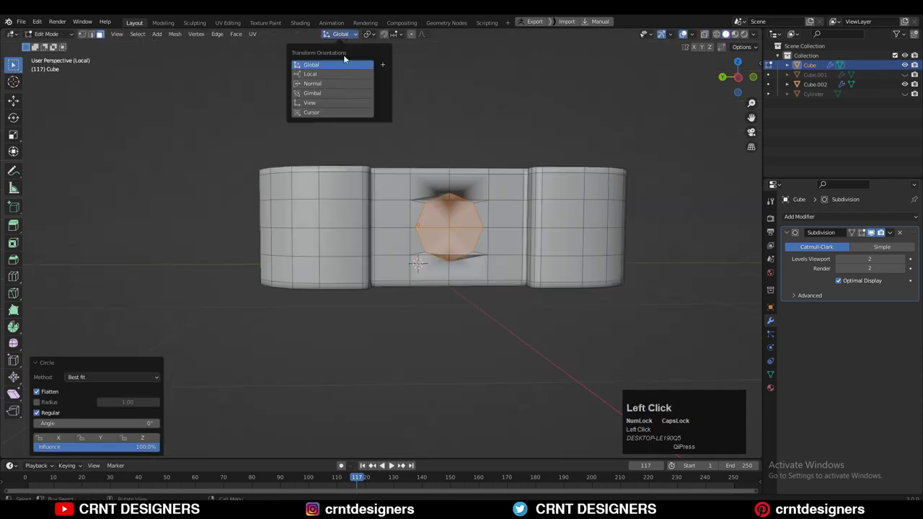
mouse_move(369, 34)
left_click(385, 65)
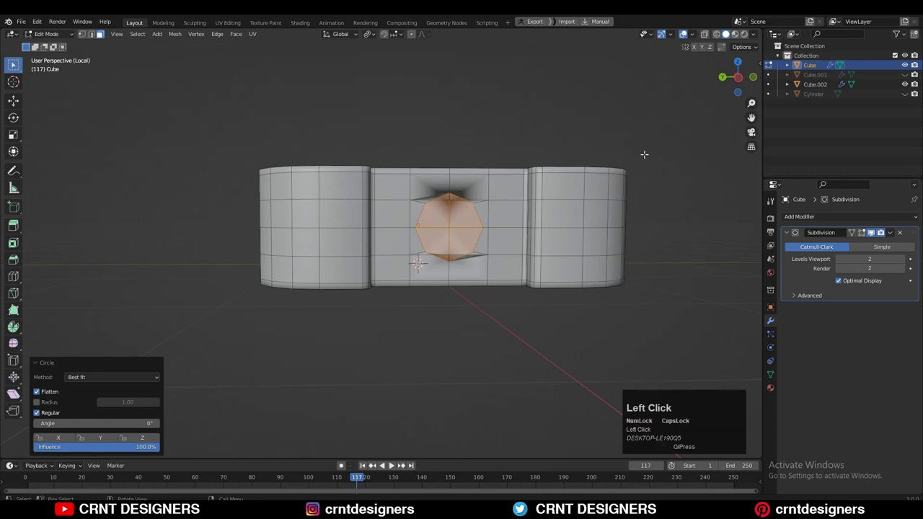
left_click(618, 191)
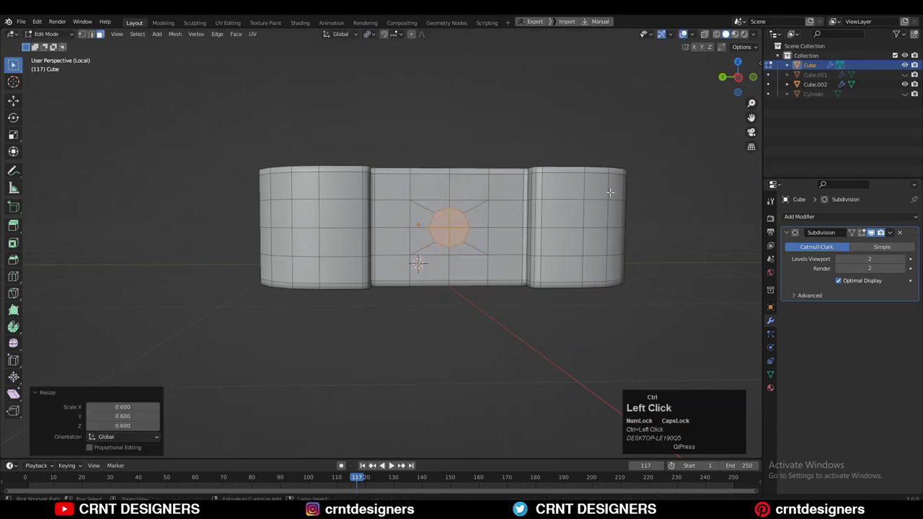
Step: Inset the circular faces on the end wall by about 0.0089 m to add a supporting ring
middle_click_drag(611, 190, 526, 260)
scroll(598, 219, "up", 3)
middle_click_drag(598, 219, 606, 208)
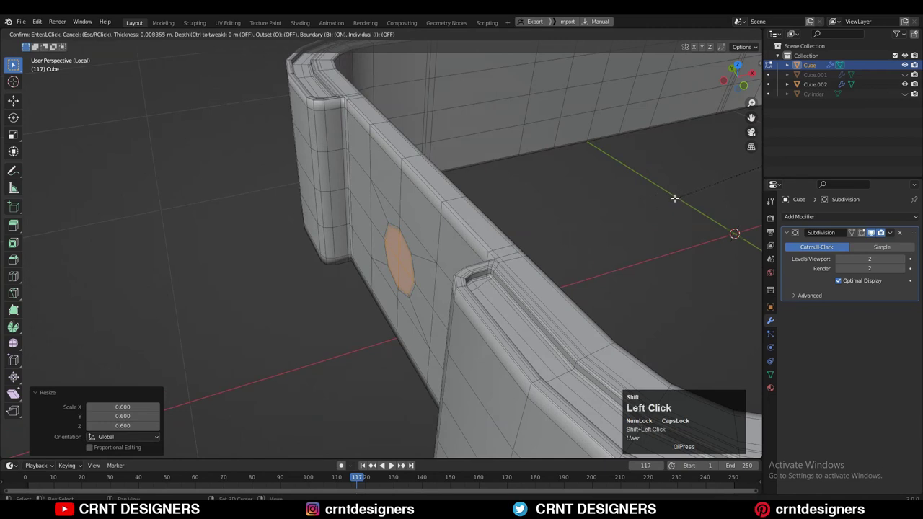
left_click(674, 198)
middle_click_drag(674, 197, 666, 271)
scroll(666, 271, "up", 3)
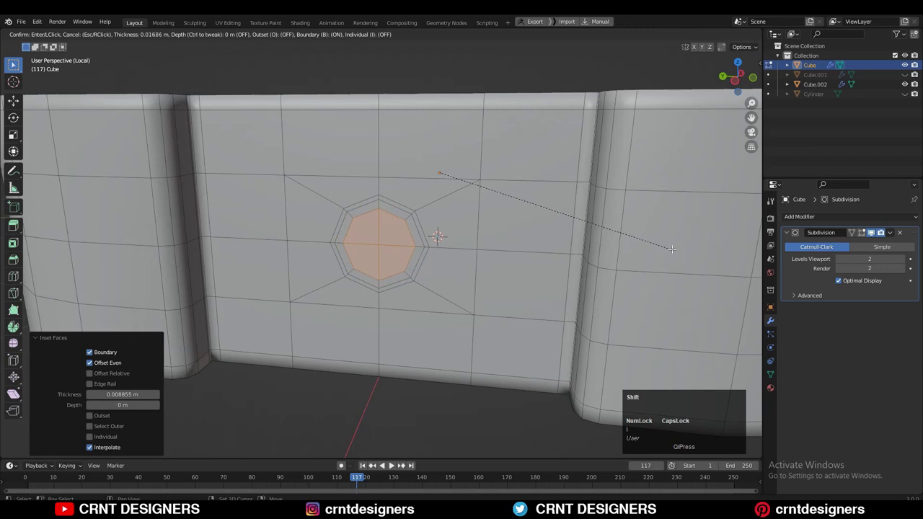
Step: Change the pivot point and scale the outer and inner circular faces to 0.802 along X
middle_click_drag(245, 214, 273, 210)
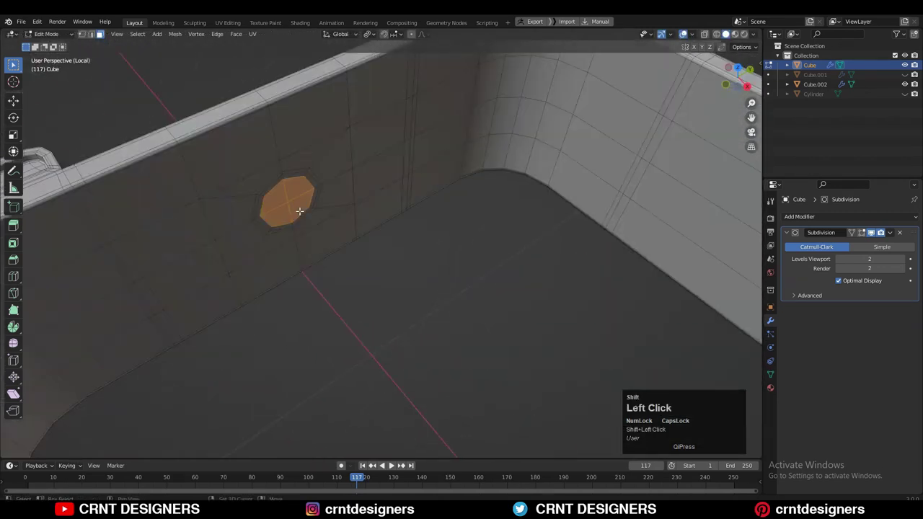
left_click(372, 34)
left_click(389, 72)
key("s")
middle_click_drag(332, 206, 396, 238)
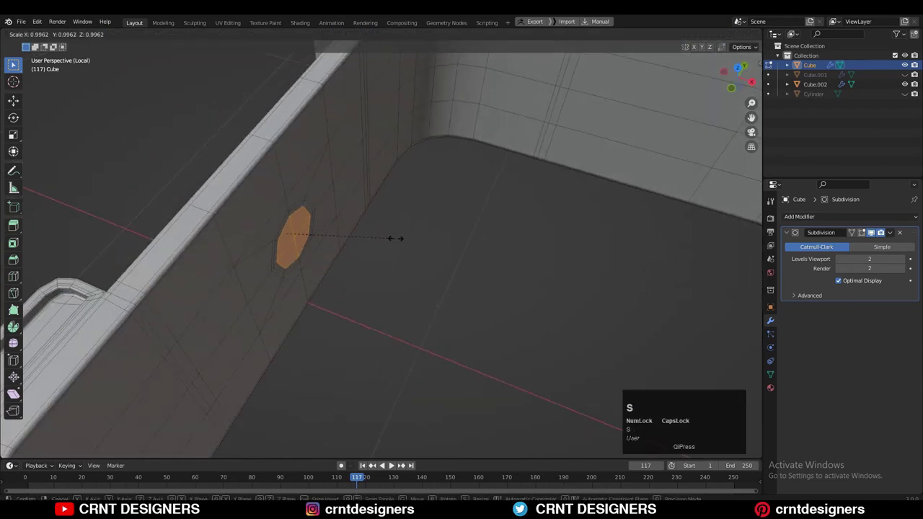
left_click(339, 247)
middle_click_drag(339, 247, 477, 189)
key("s")
key("x")
left_click(410, 199)
Step: Scale the circular faces uniformly to 0.929 and bridge them into a hole through the wall
key("s")
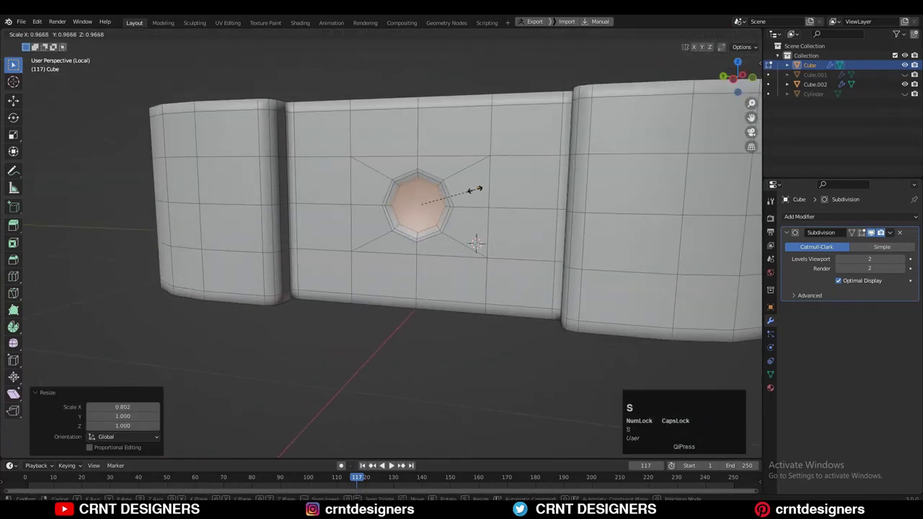
left_click(484, 192)
right_click(488, 179)
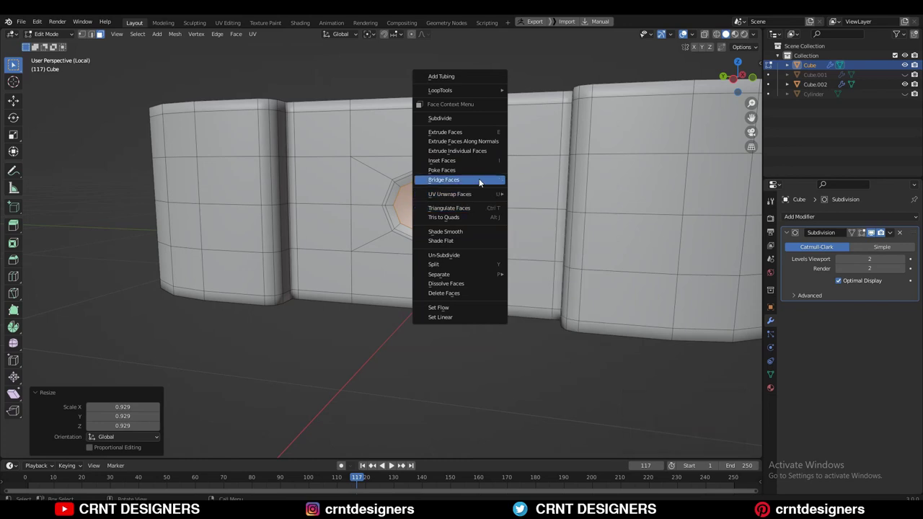
left_click(480, 181)
Step: Try to inset the faces inside the bridged hole
mouse_move(476, 243)
middle_mouse_down()
mouse_move(599, 221)
mouse_move(468, 229)
middle_mouse_up()
scroll(469, 229, "up", 3)
middle_click_drag(468, 229, 383, 248, "shift")
key("i")
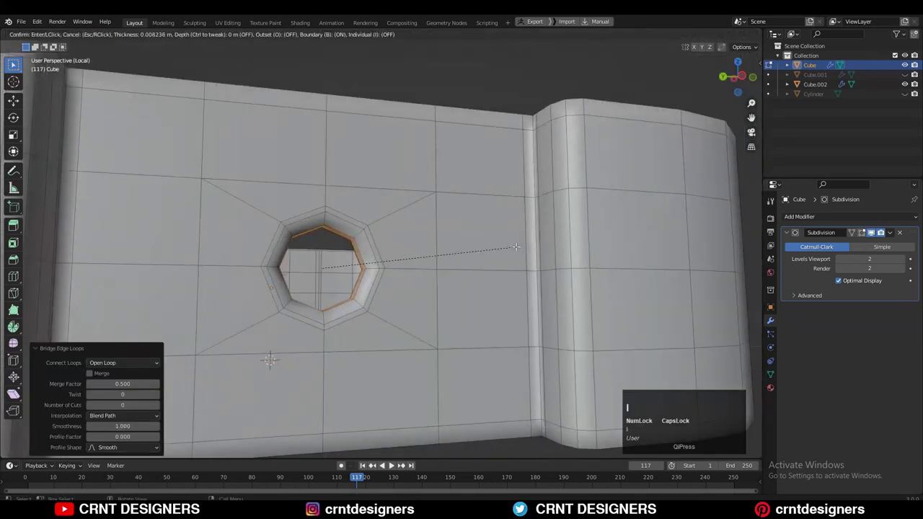
left_click(524, 246)
middle_click_drag(519, 247, 588, 254)
scroll(462, 264, "up", 3)
key("ctrl+z")
Step: Inset the hole's inner wall faces by about 0.0042 m, and inset the face loops around its rim
key("i")
left_click(505, 262)
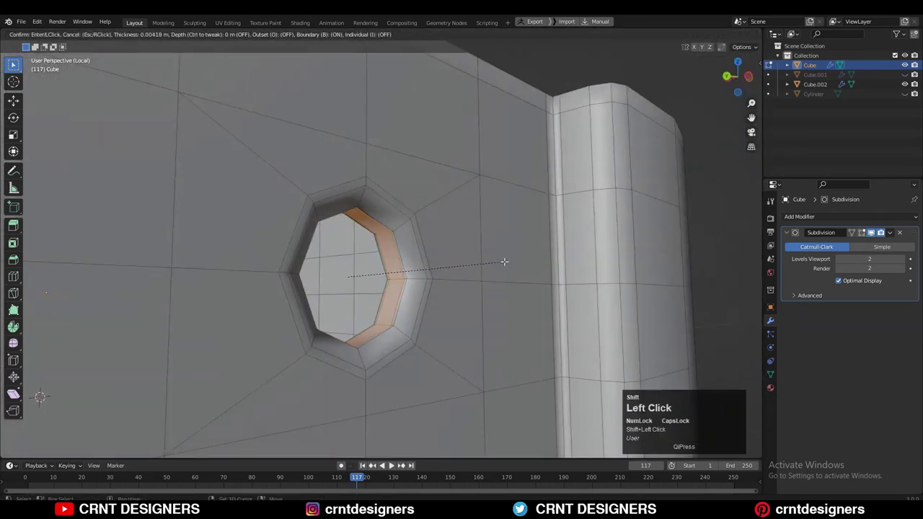
left_click(421, 276, "alt")
left_click(444, 269, "alt+shift")
middle_click_drag(426, 257, 461, 292)
key("i")
left_click(620, 220)
Step: Leave mesh editing and review the smoothed end-wall hole on the whole case
key("Tab")
scroll(582, 262, "down", 4)
scroll(414, 156, "down", 5)
left_click(417, 159)
left_click(435, 295)
left_click(683, 33)
middle_click_drag(570, 137, 497, 144)
Step: Symmetrize the whole frame mesh from -X to +X, leave mesh editing and save the file
key("Tab")
left_click(175, 34)
left_click(199, 143)
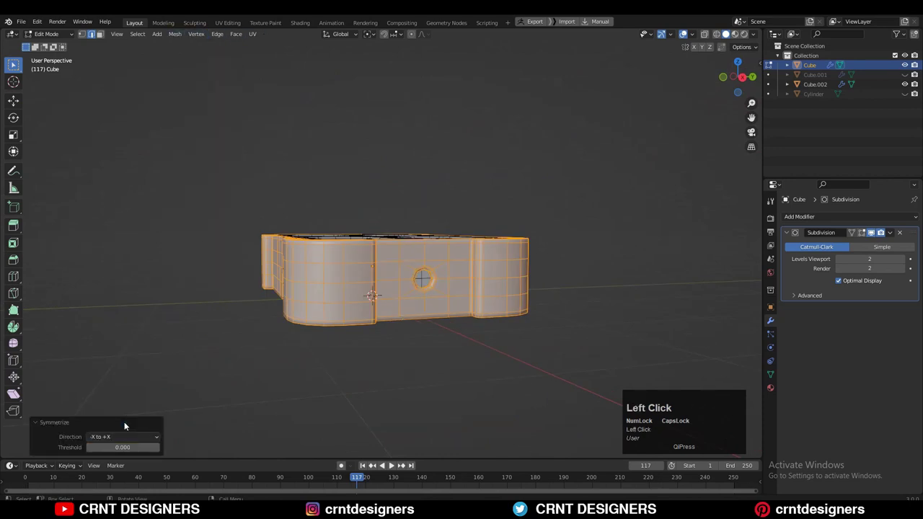
key("Tab")
key("ctrl+s")
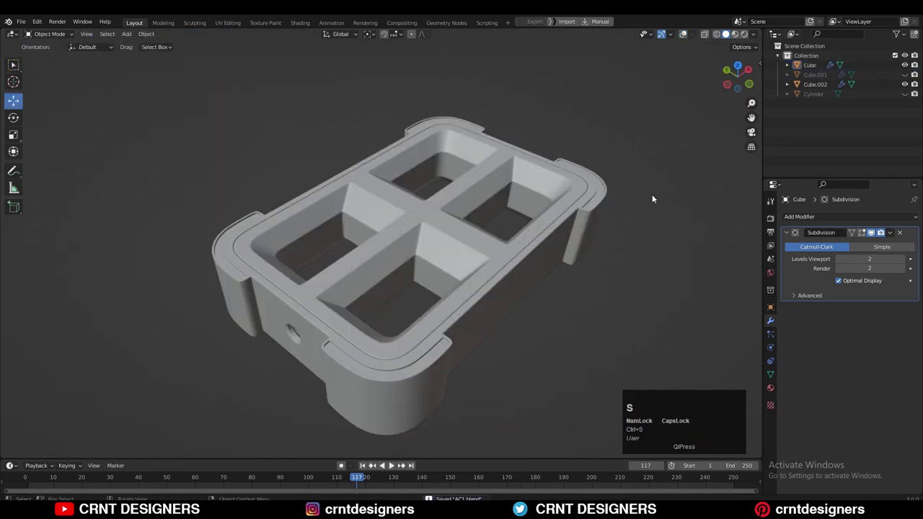
Step: Set the viewport lighting to MatCap, and select all geometry of both visible objects in mesh editing with overlays shown
left_click(754, 35)
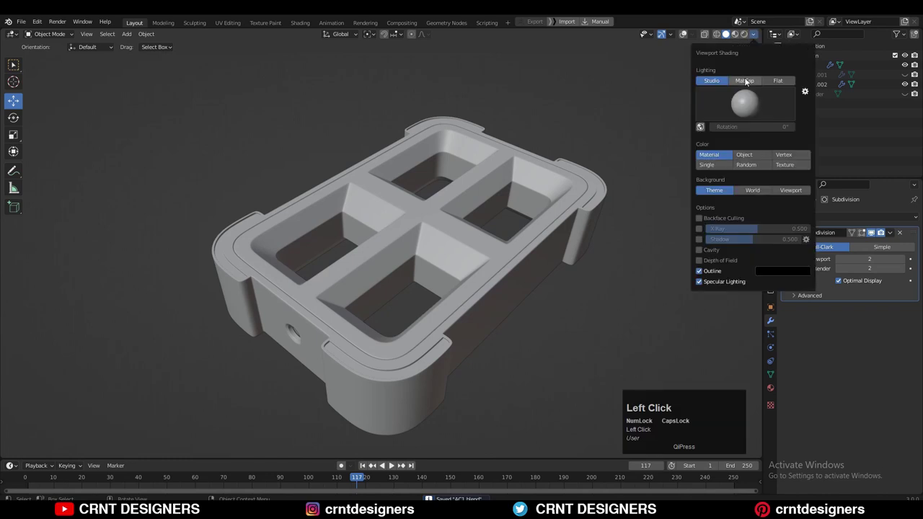
left_click(745, 80)
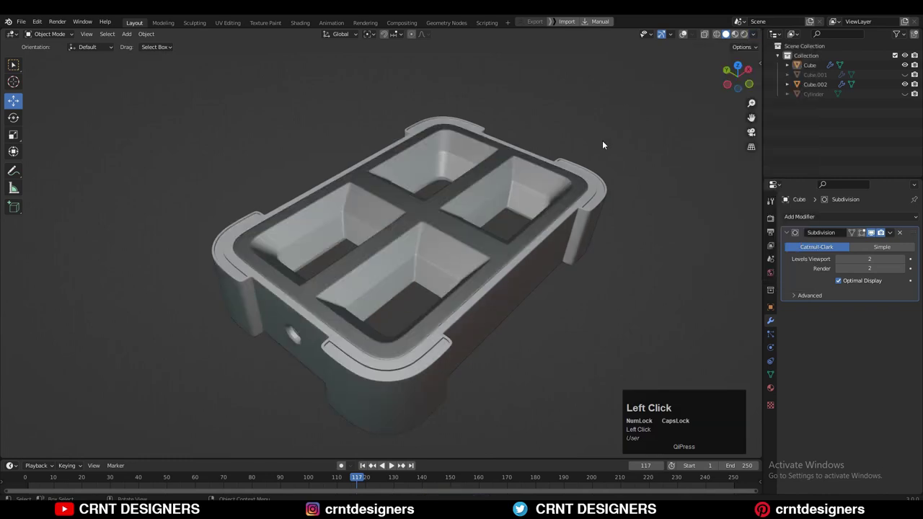
key("Tab")
key("Tab")
key("a")
key("Tab")
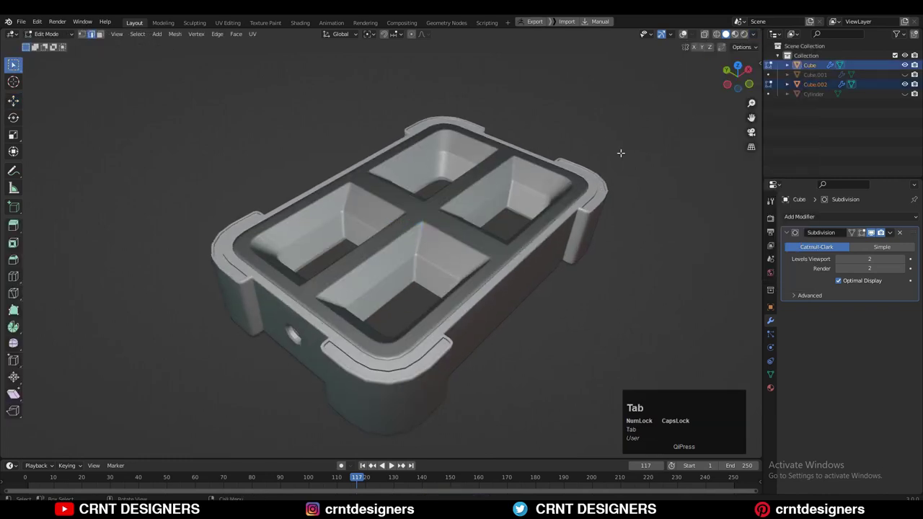
key("a")
left_click(683, 34)
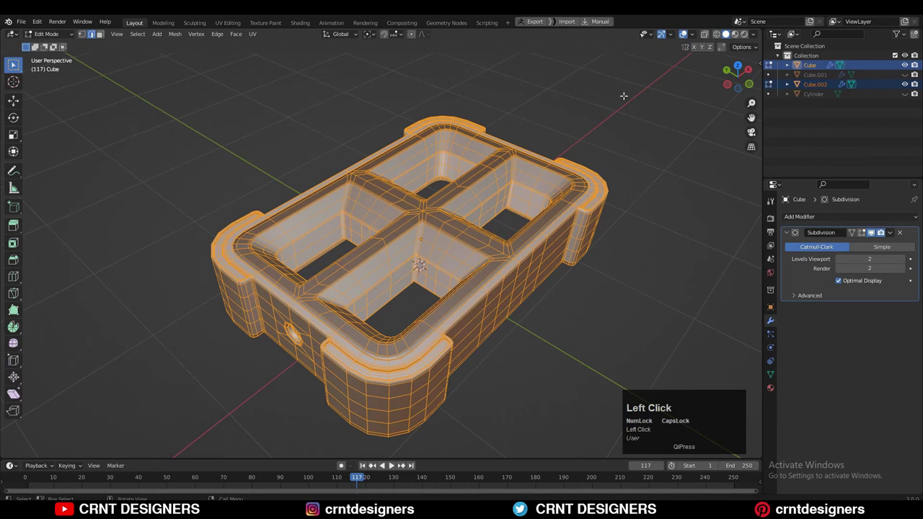
right_click(595, 131)
Step: Display face orientation, recalculate the normals of both meshes to face outside and leave mesh editing
left_click(692, 34)
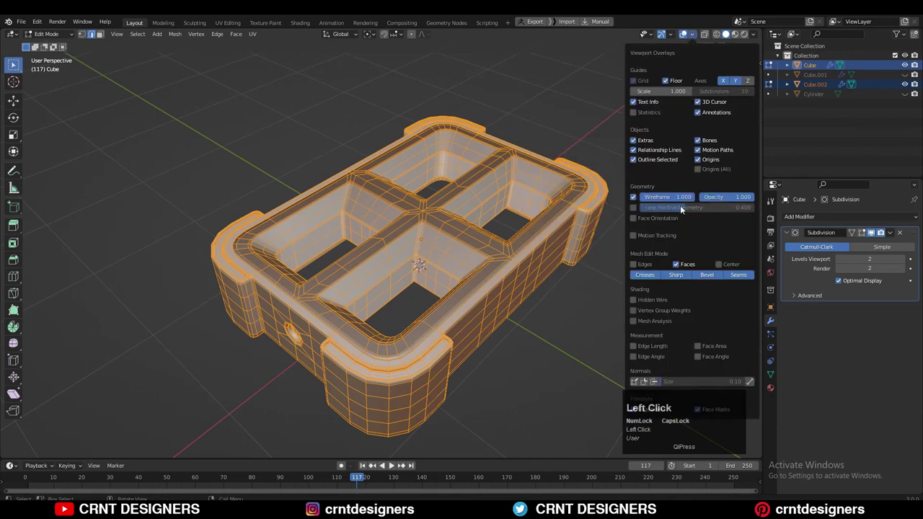
left_click(633, 218)
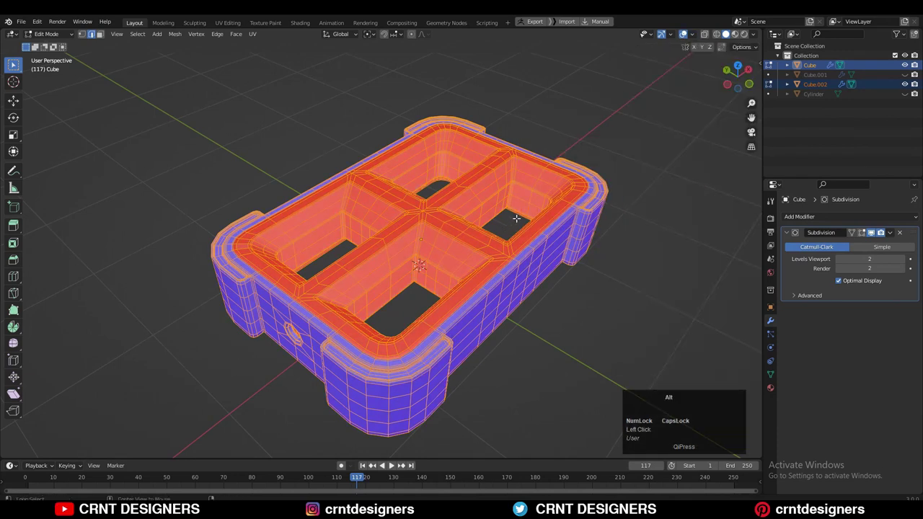
right_click(517, 218)
left_click(624, 180)
key("Tab")
left_click(654, 122)
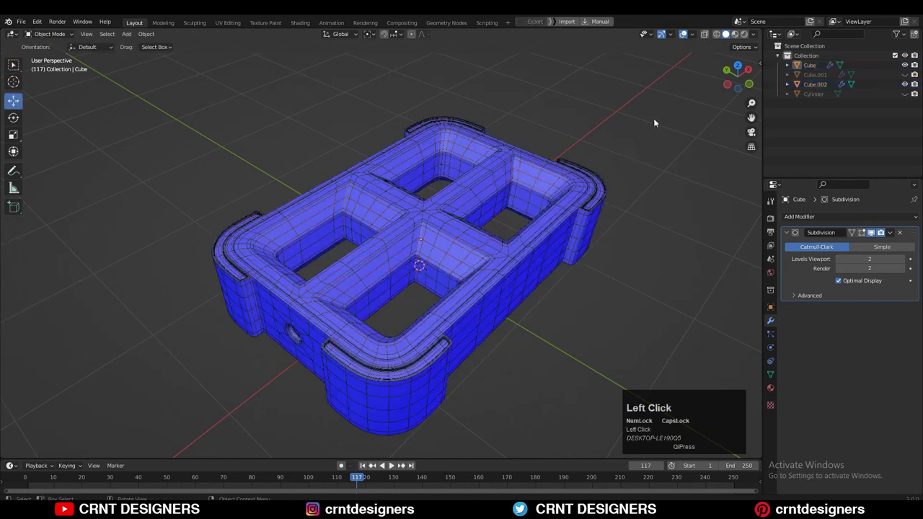
Step: Turn off face orientation and the viewport overlays, and save the file
left_click(692, 34)
left_click(634, 210)
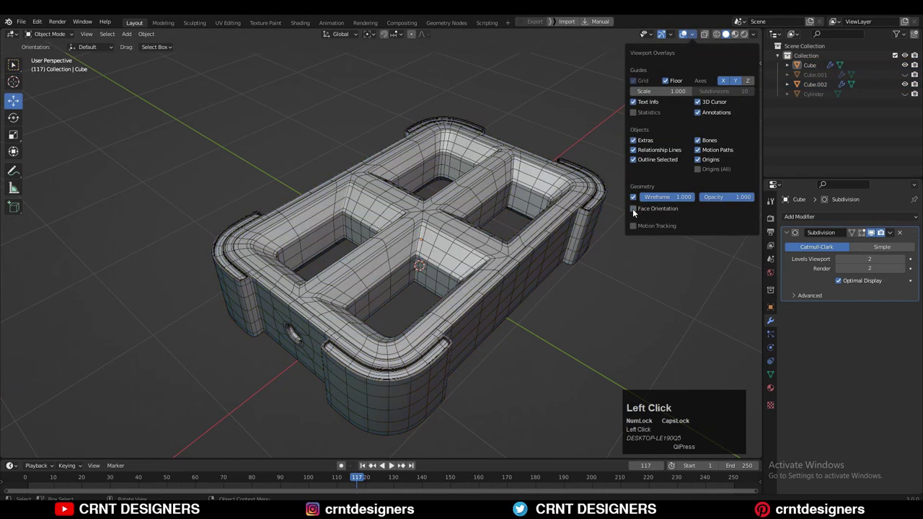
left_click(683, 34)
middle_click_drag(595, 168, 601, 197)
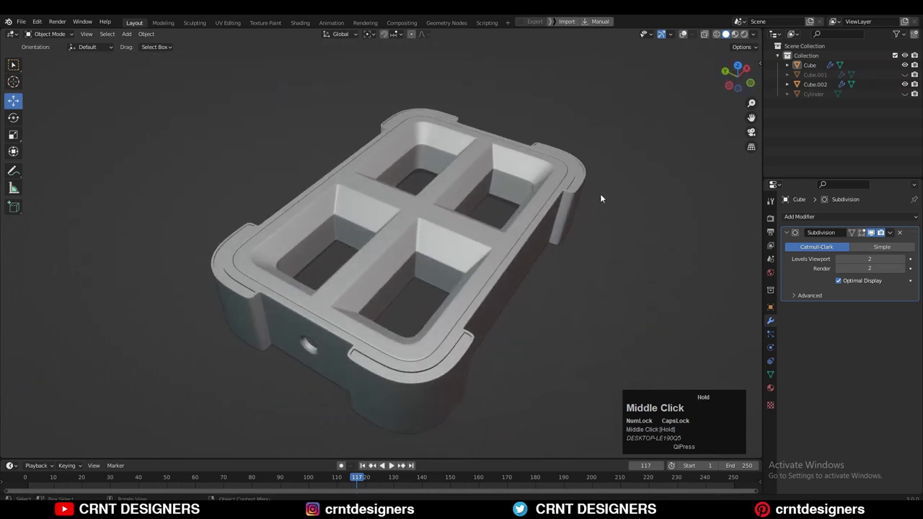
key("ctrl+s")
left_click(661, 214)
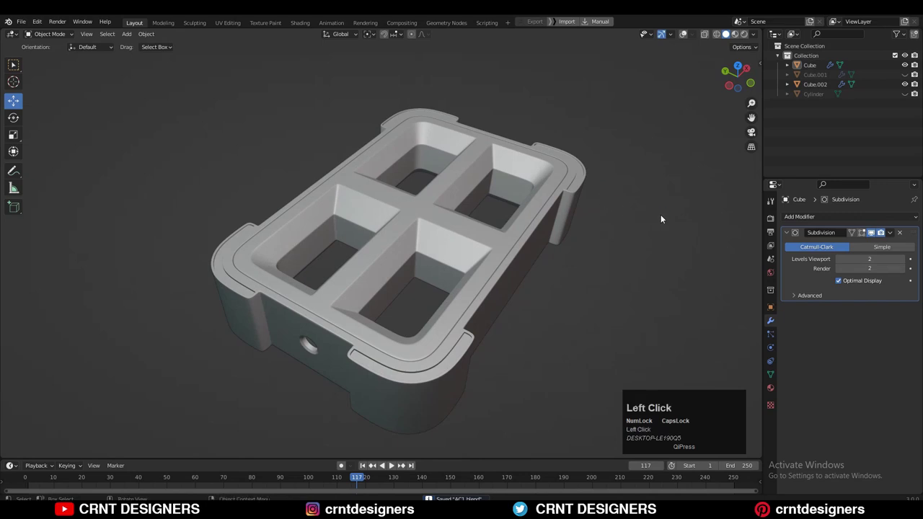